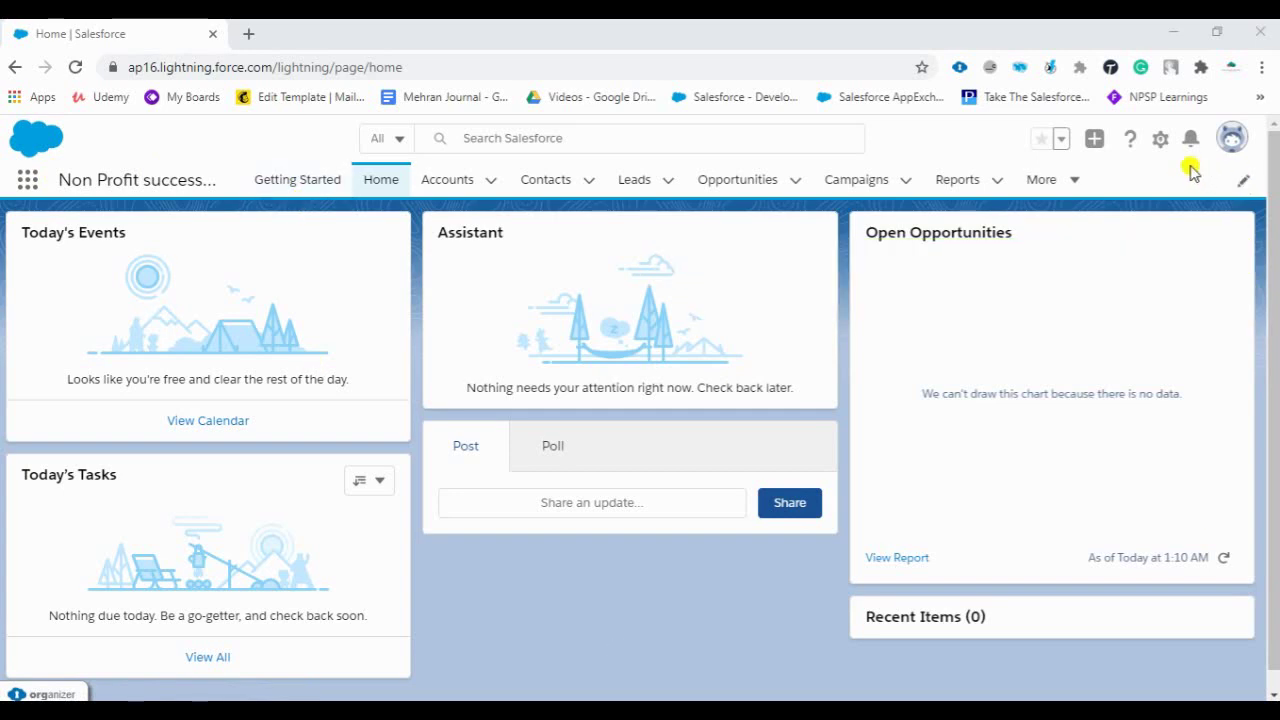
Open Setup in a new tab, search the setup pages for "themes" and open Themes and Branding
{"action": "left_click", "coordinate": [1160, 142]}
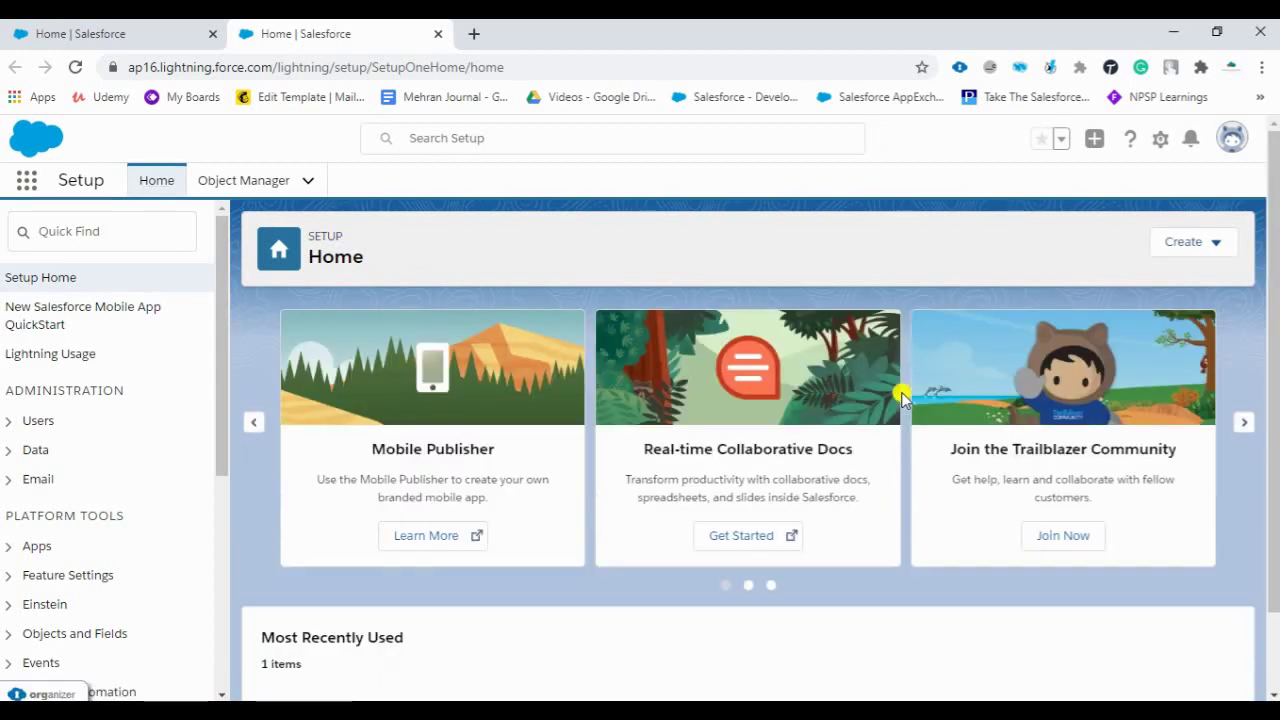
{"action": "left_click", "coordinate": [111, 231]}
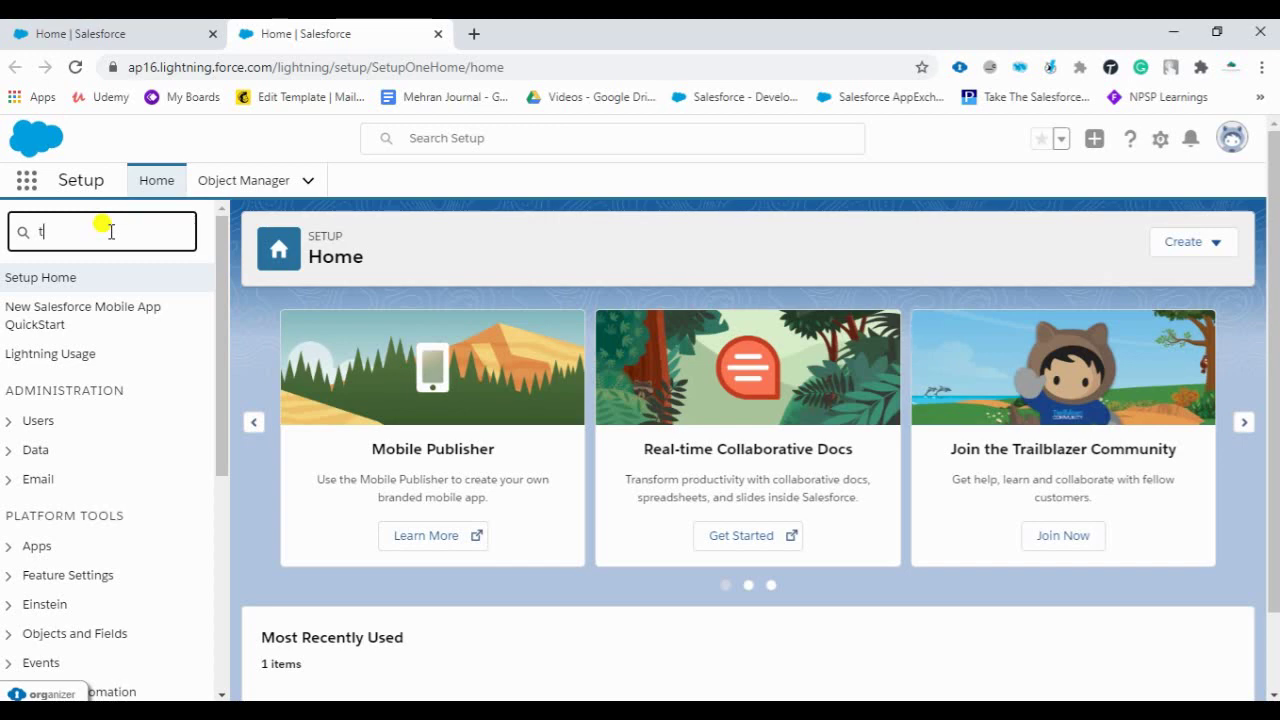
{"action": "type", "text": "hemes"}
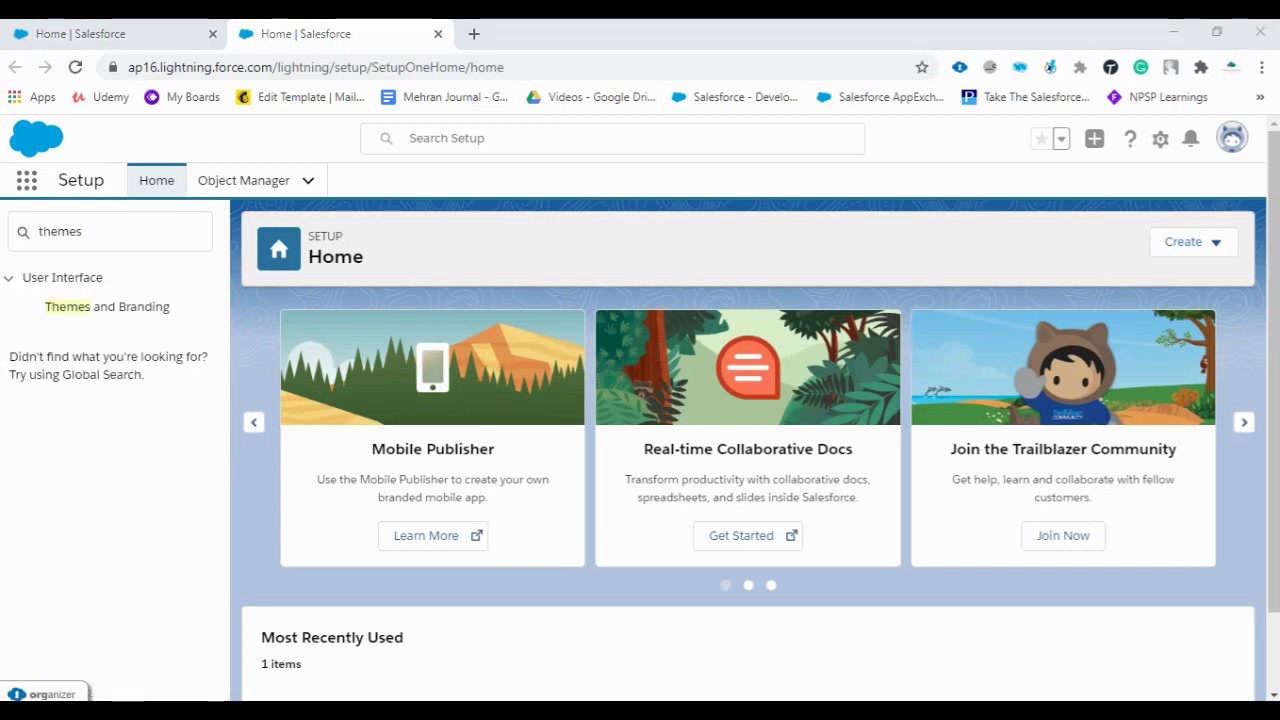
{"action": "left_click", "coordinate": [128, 310]}
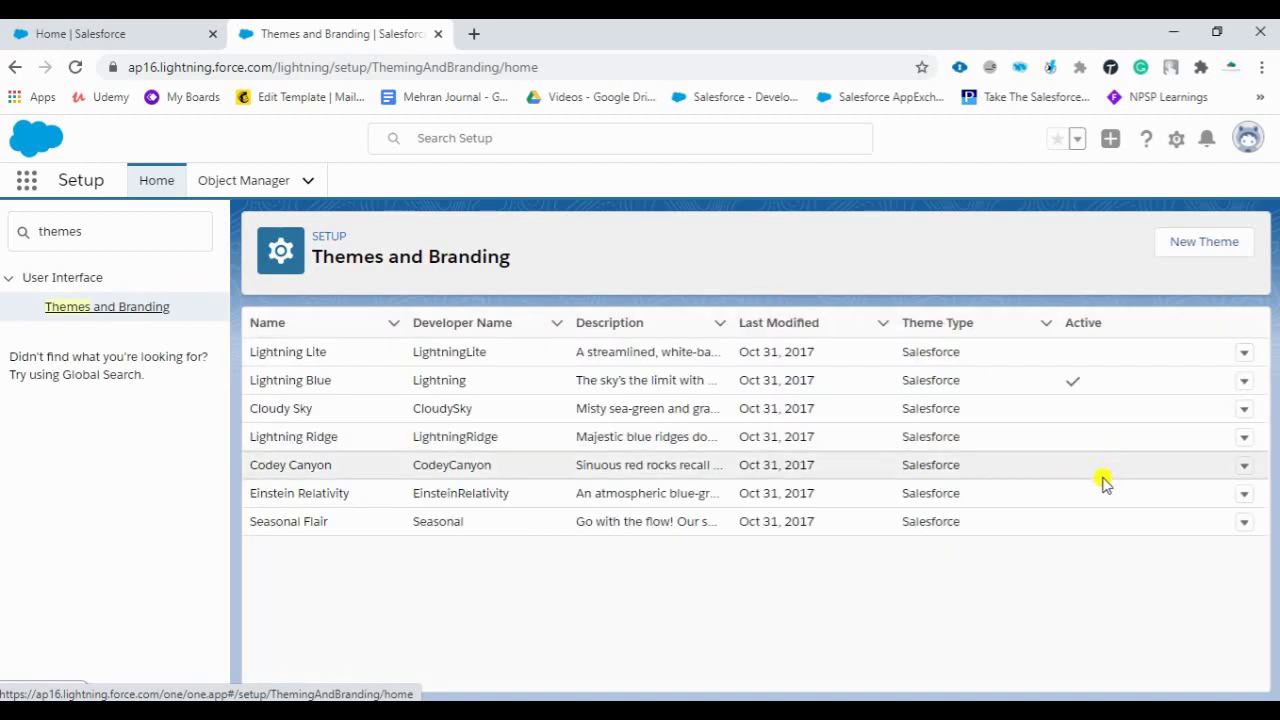
Start a new custom theme and name it "My Theme", with the API name MyTheme
{"action": "left_click", "coordinate": [1190, 248]}
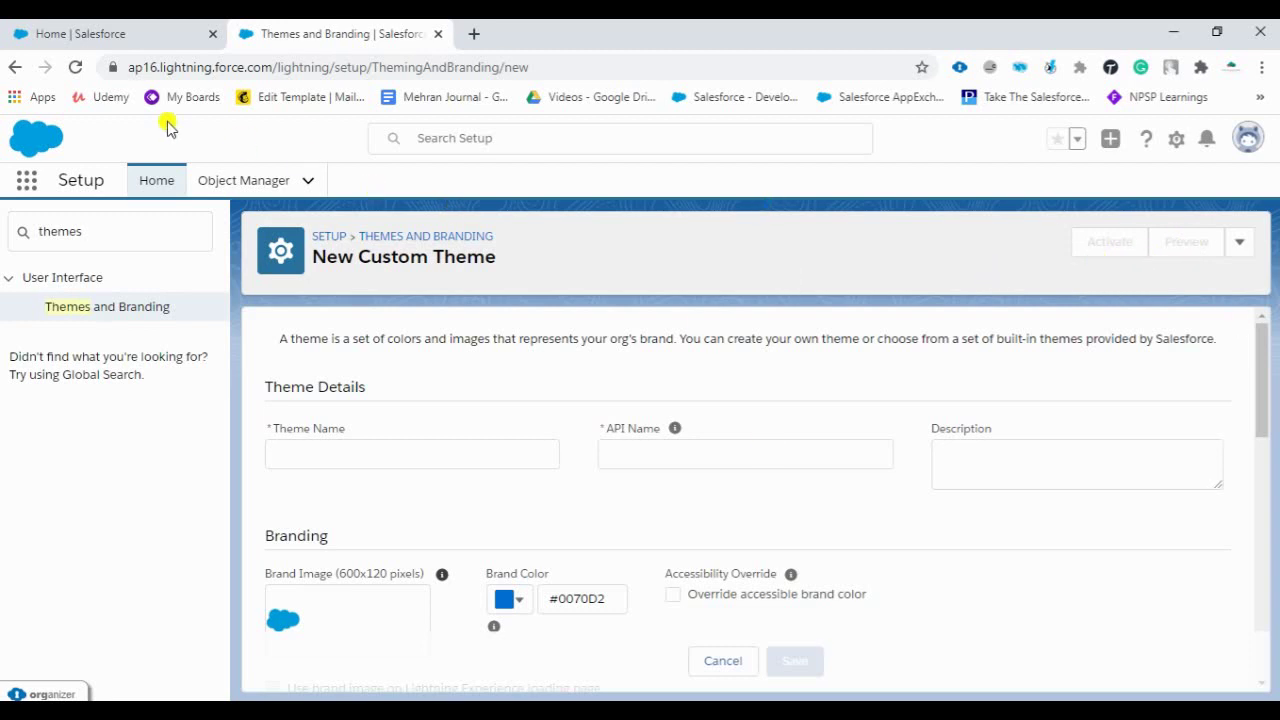
{"action": "left_click", "coordinate": [15, 67]}
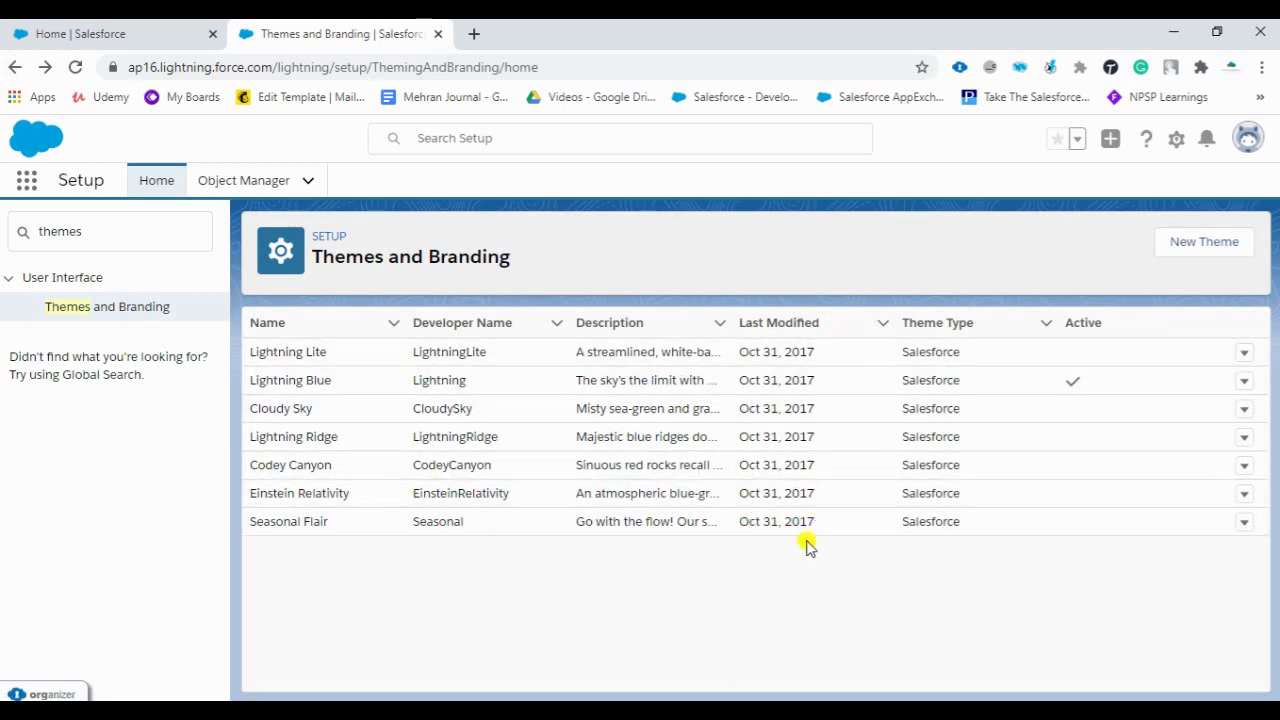
{"action": "left_click", "coordinate": [1217, 245]}
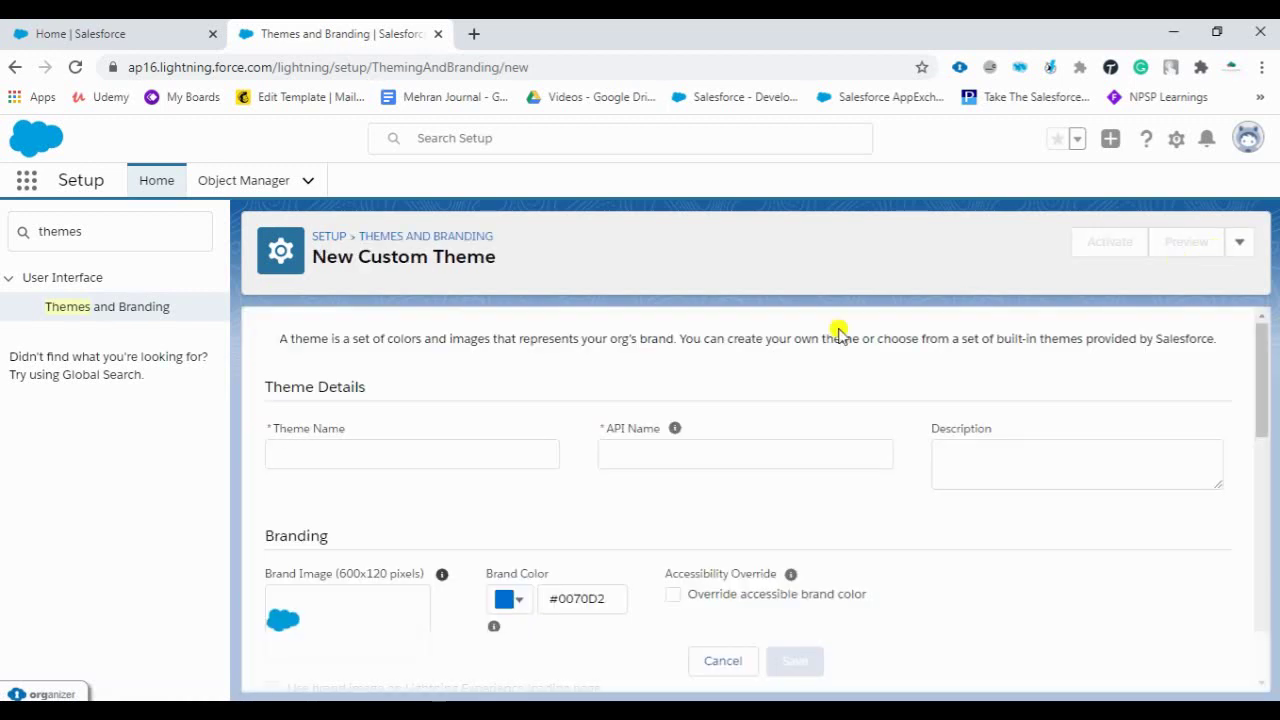
{"action": "left_click", "coordinate": [458, 454]}
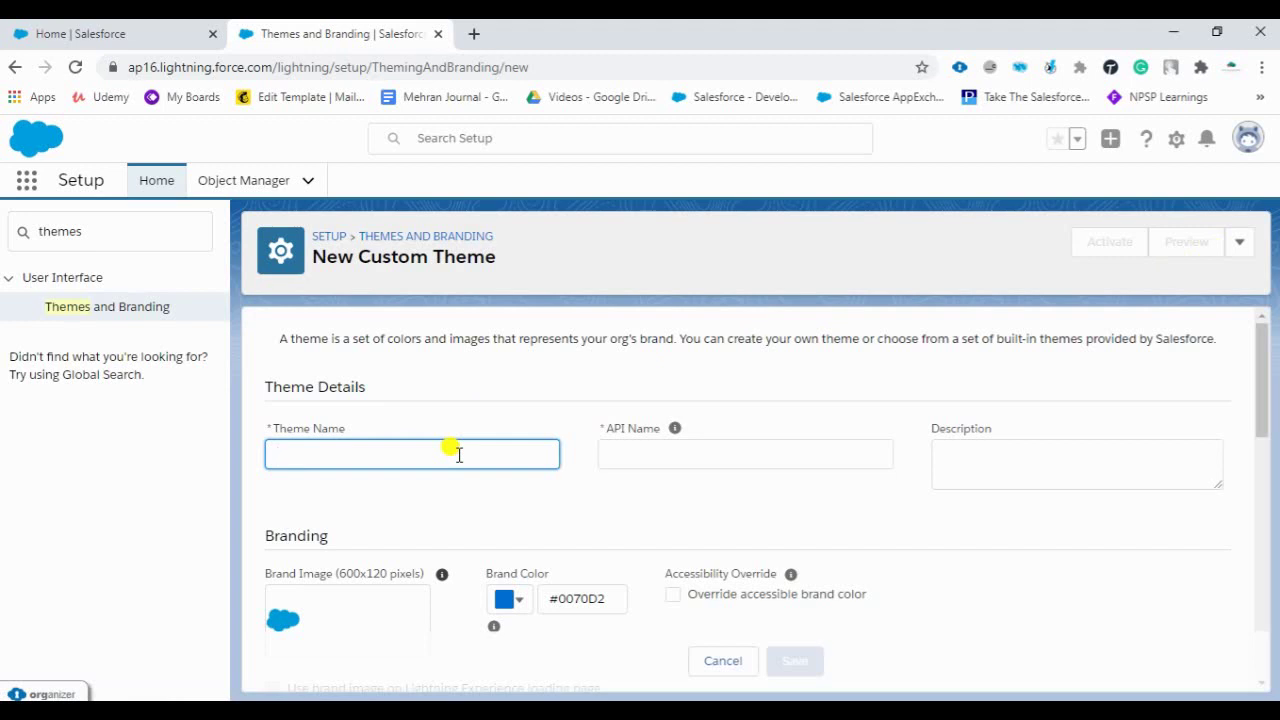
{"action": "type", "text": "My "}
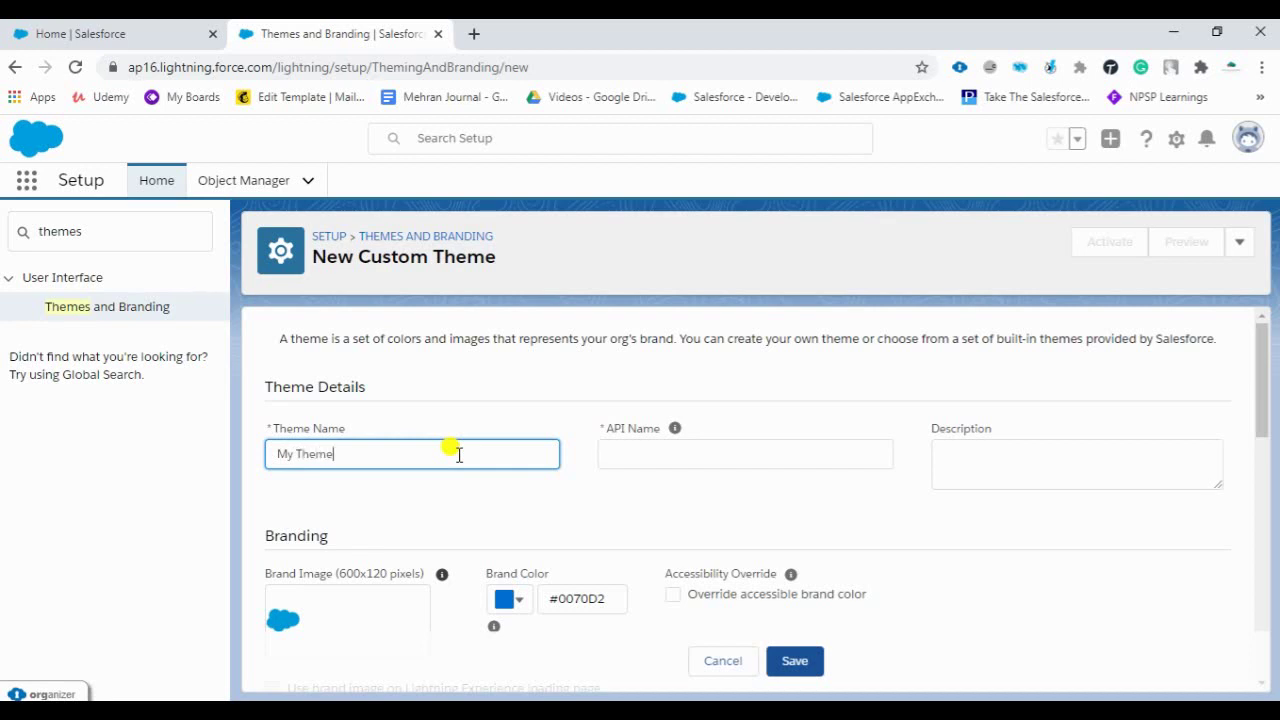
{"action": "type", "text": "Theme"}
{"action": "left_click", "coordinate": [746, 457]}
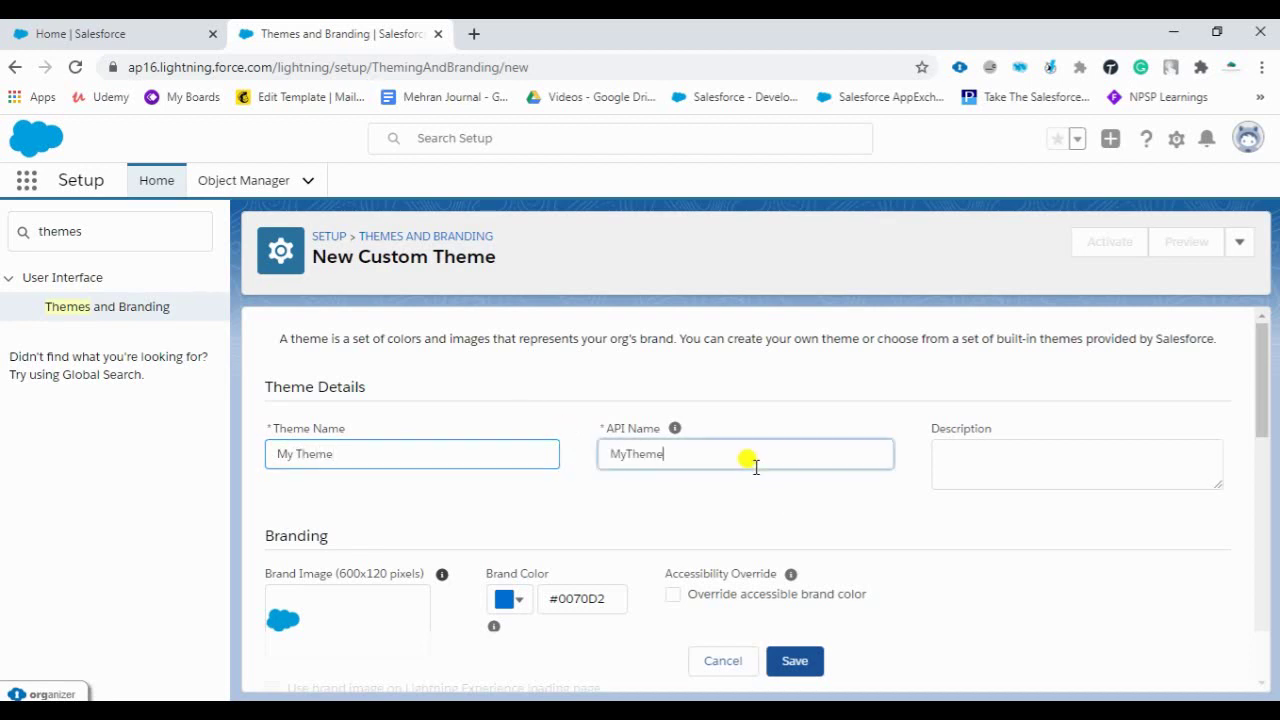
Copy the theme's API name and use it as the description, "MyTheme"
{"action": "double_click", "coordinate": [726, 450]}
{"action": "key", "text": "ctrl+c"}
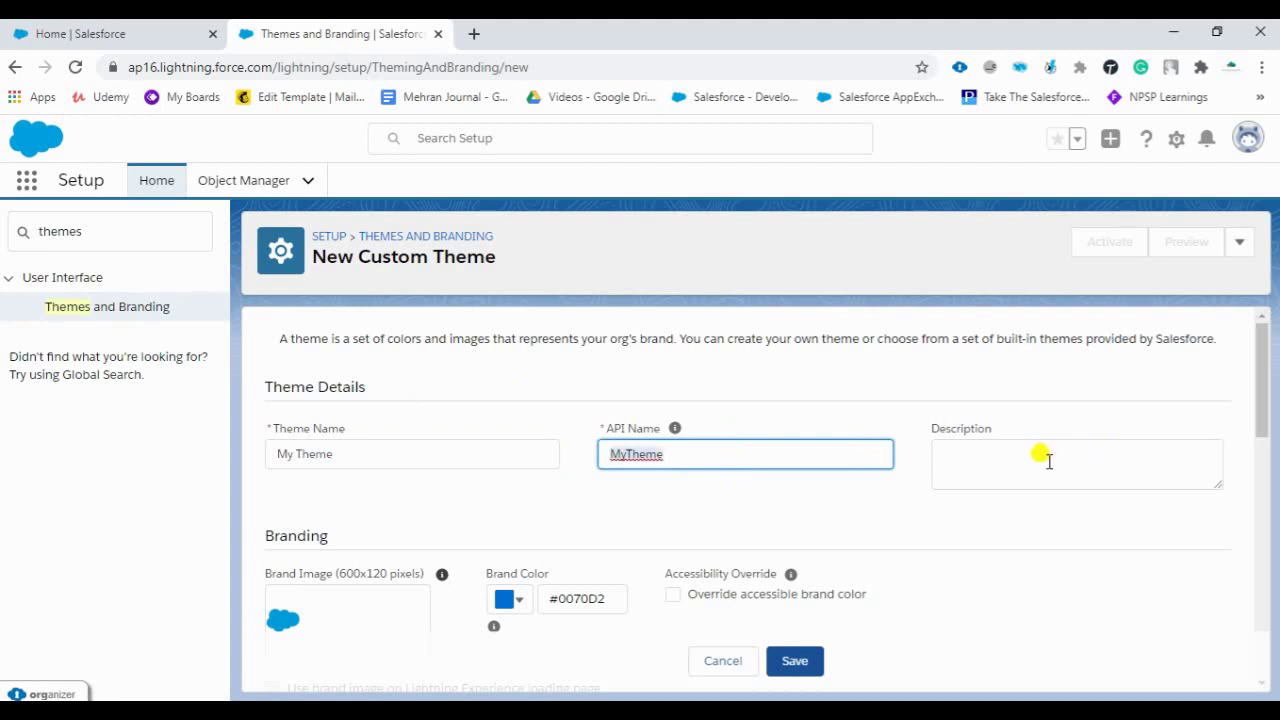
{"action": "left_click", "coordinate": [980, 468]}
{"action": "key", "text": "ctrl+v"}
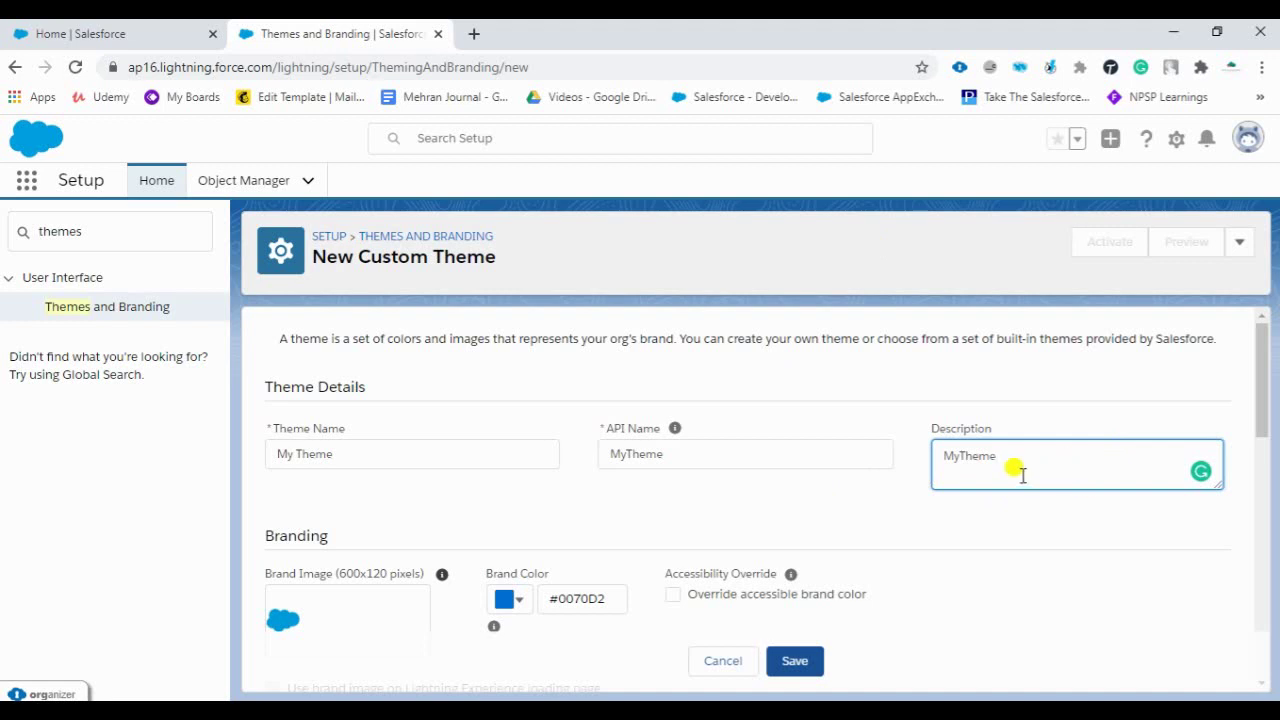
Replace the theme's brand image with the pink flower picture, keeping the suggested crop
{"action": "scroll", "coordinate": [773, 537], "scroll_direction": "down", "scroll_amount": 2}
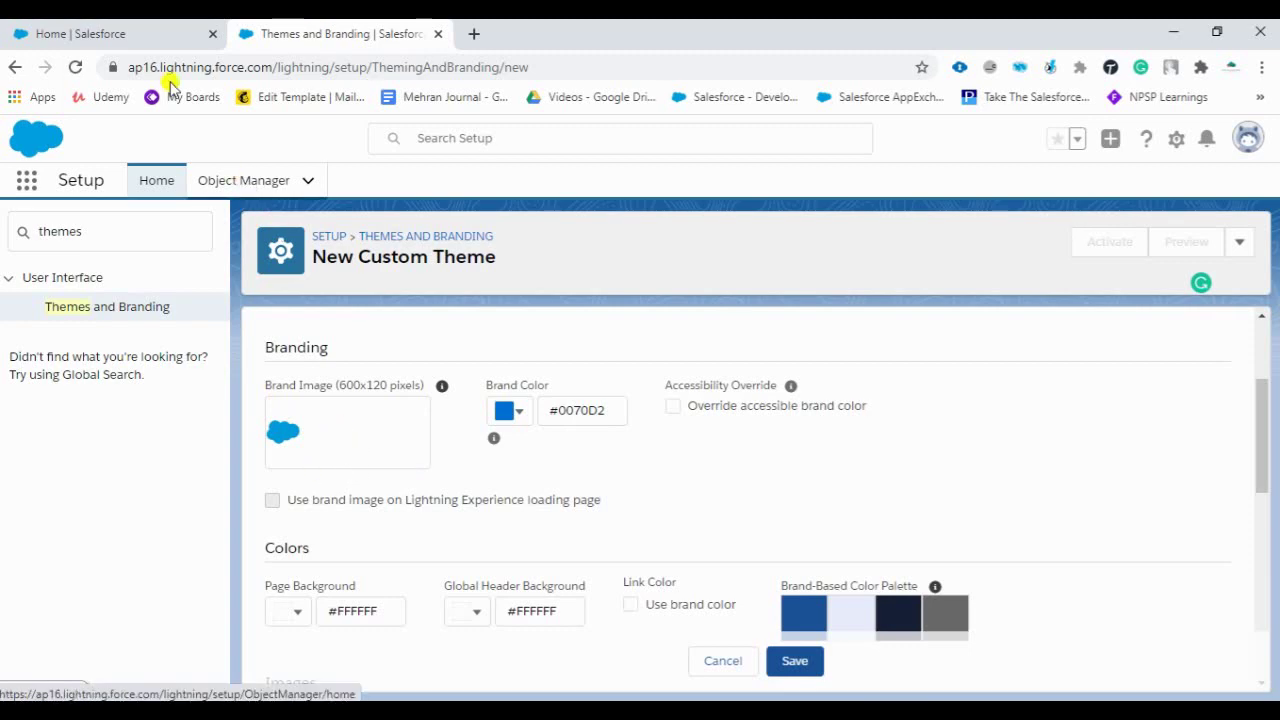
{"action": "left_click", "coordinate": [133, 35]}
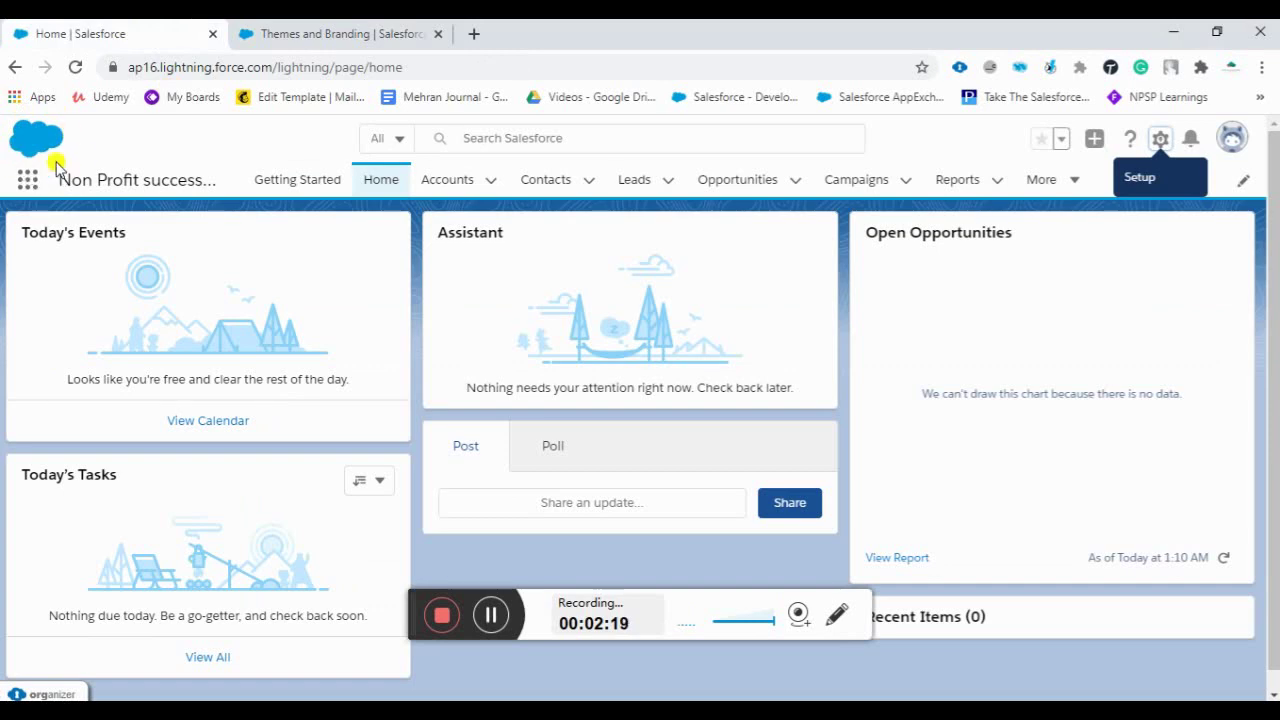
{"action": "left_click", "coordinate": [278, 36]}
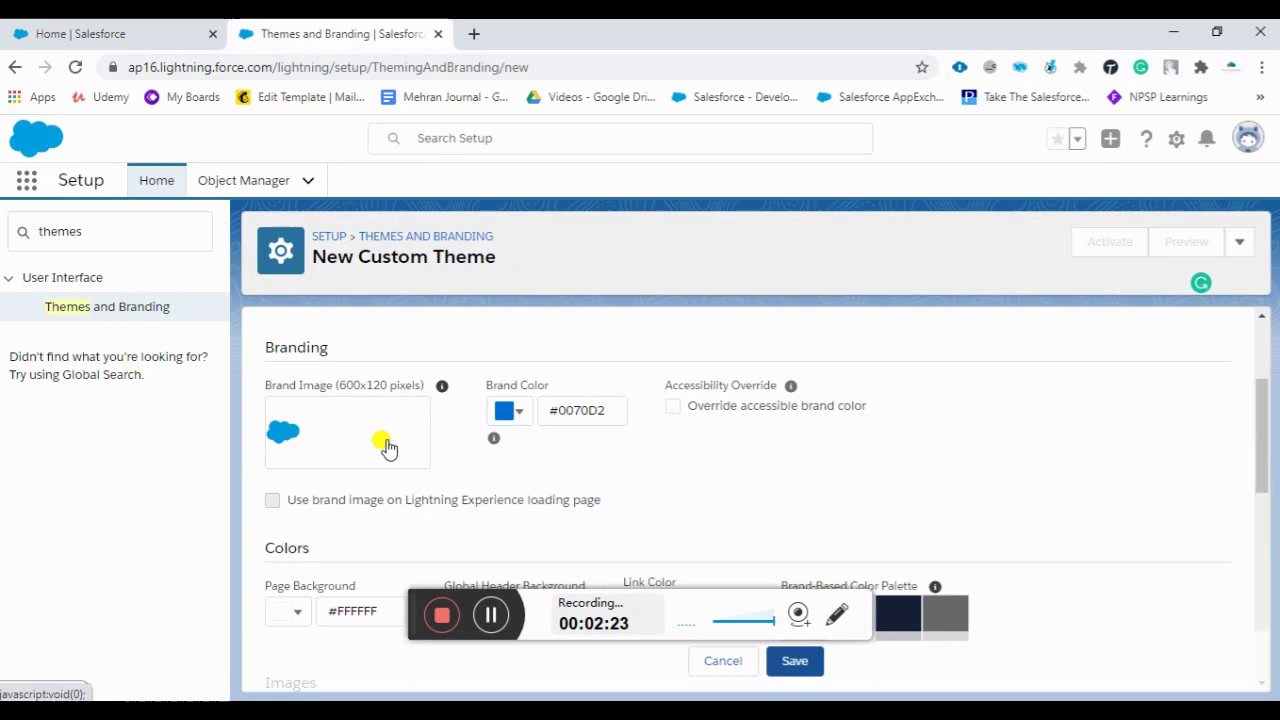
{"action": "left_click", "coordinate": [332, 444]}
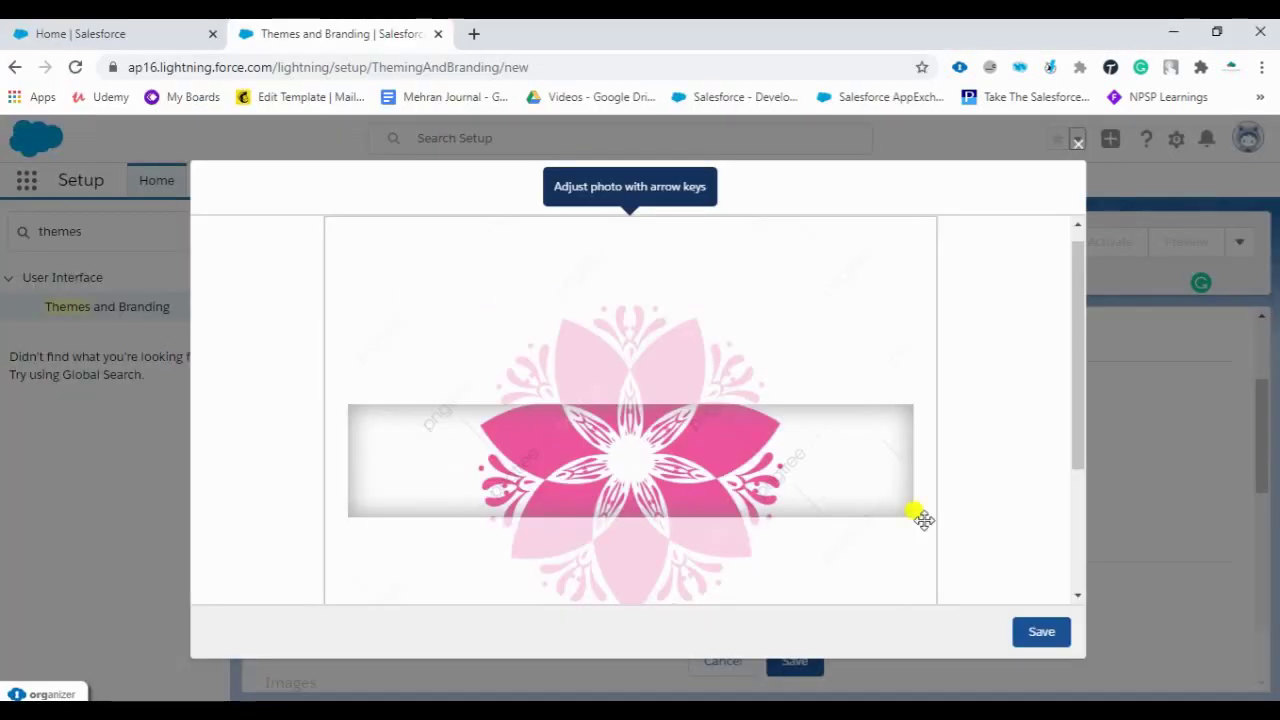
{"action": "left_click", "coordinate": [1041, 637]}
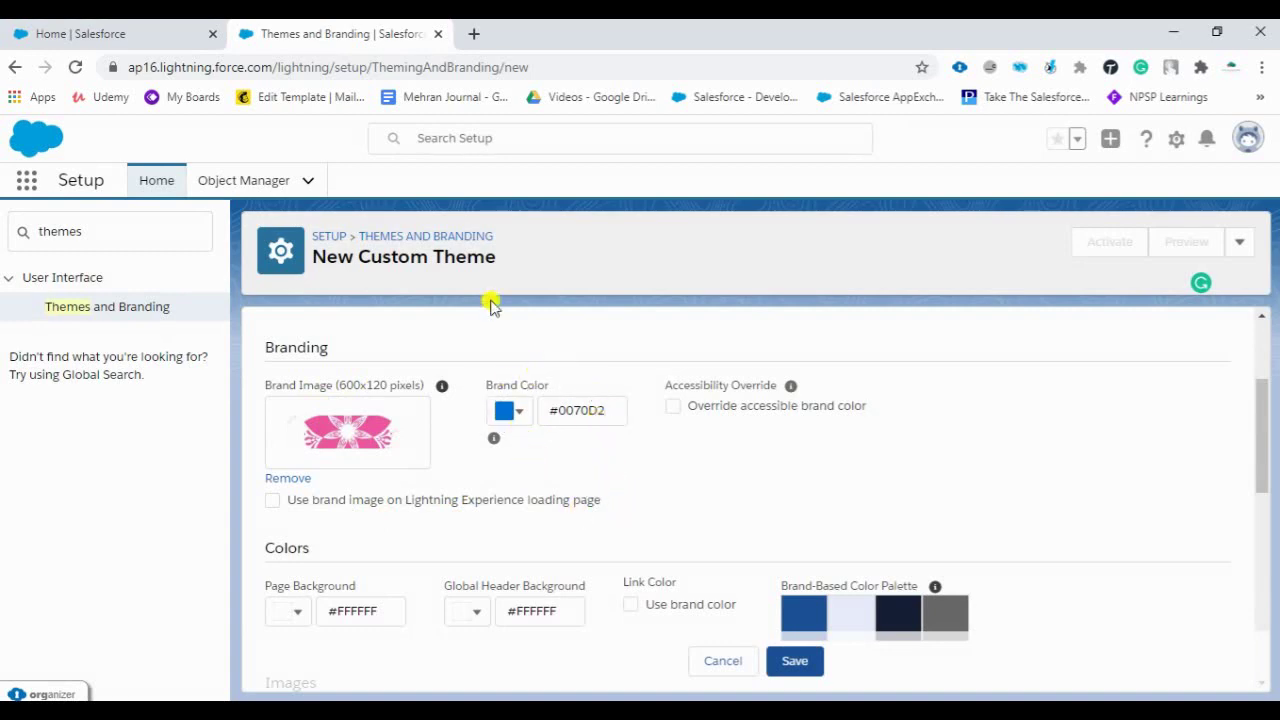
{"action": "left_click", "coordinate": [97, 35]}
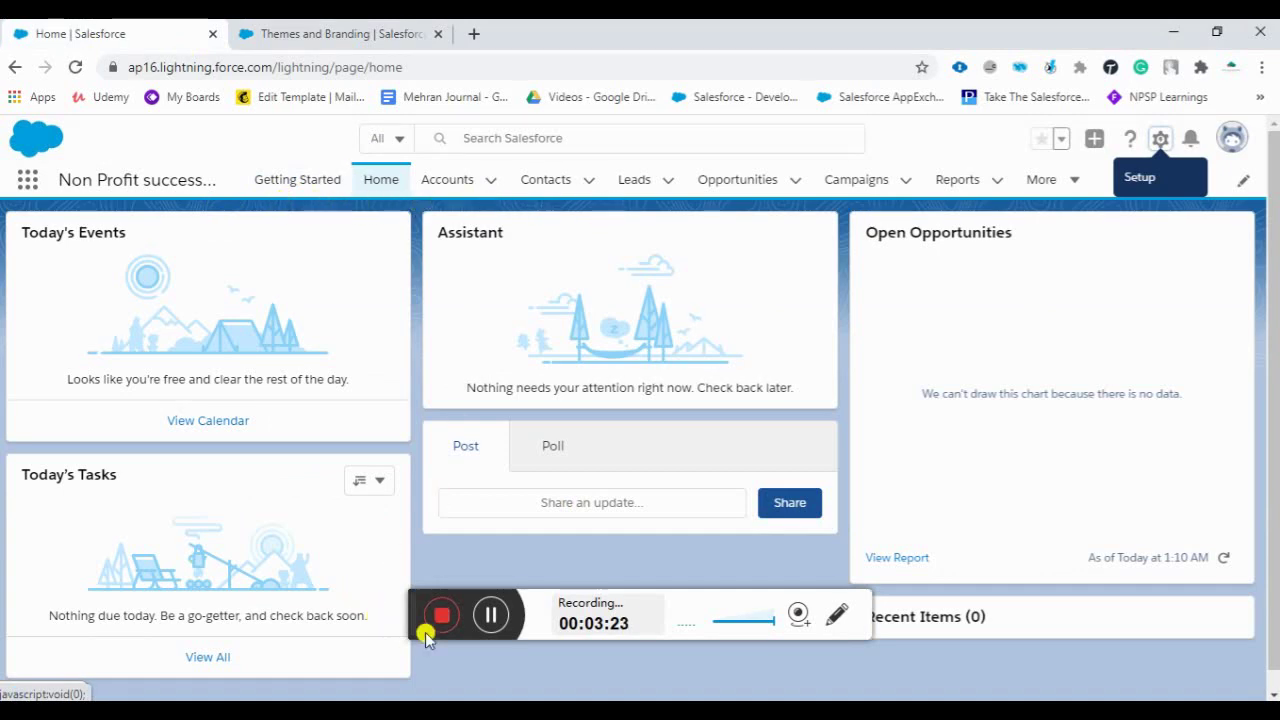
{"action": "left_click_drag", "start_coordinate": [426, 628], "coordinate": [386, 617]}
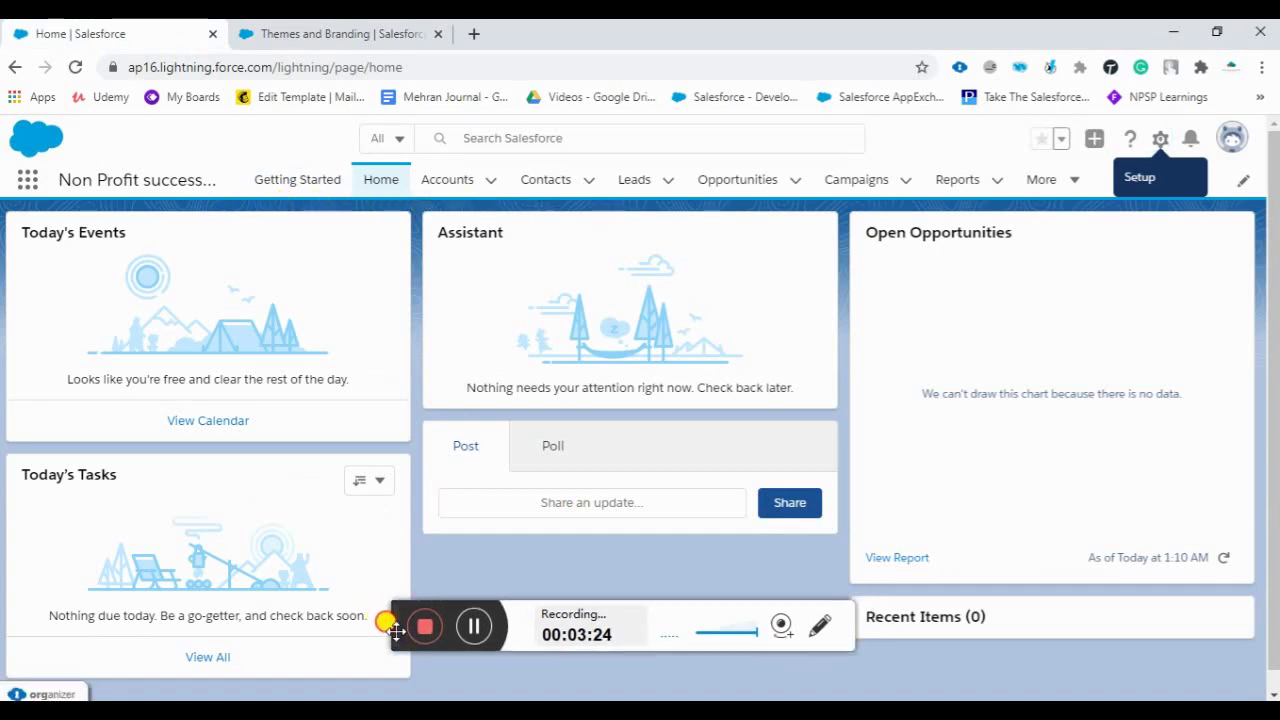
{"action": "left_click", "coordinate": [325, 35]}
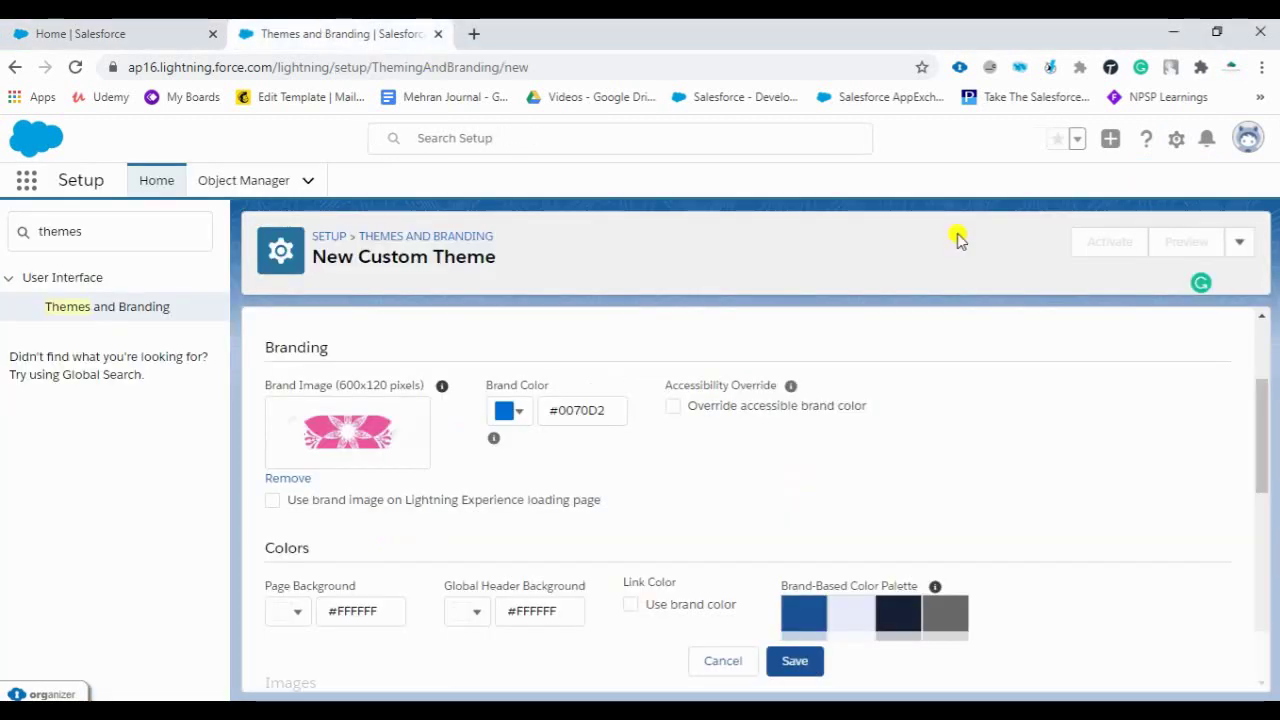
Set the theme's brand color to green, #11C31D
{"action": "left_click", "coordinate": [510, 413]}
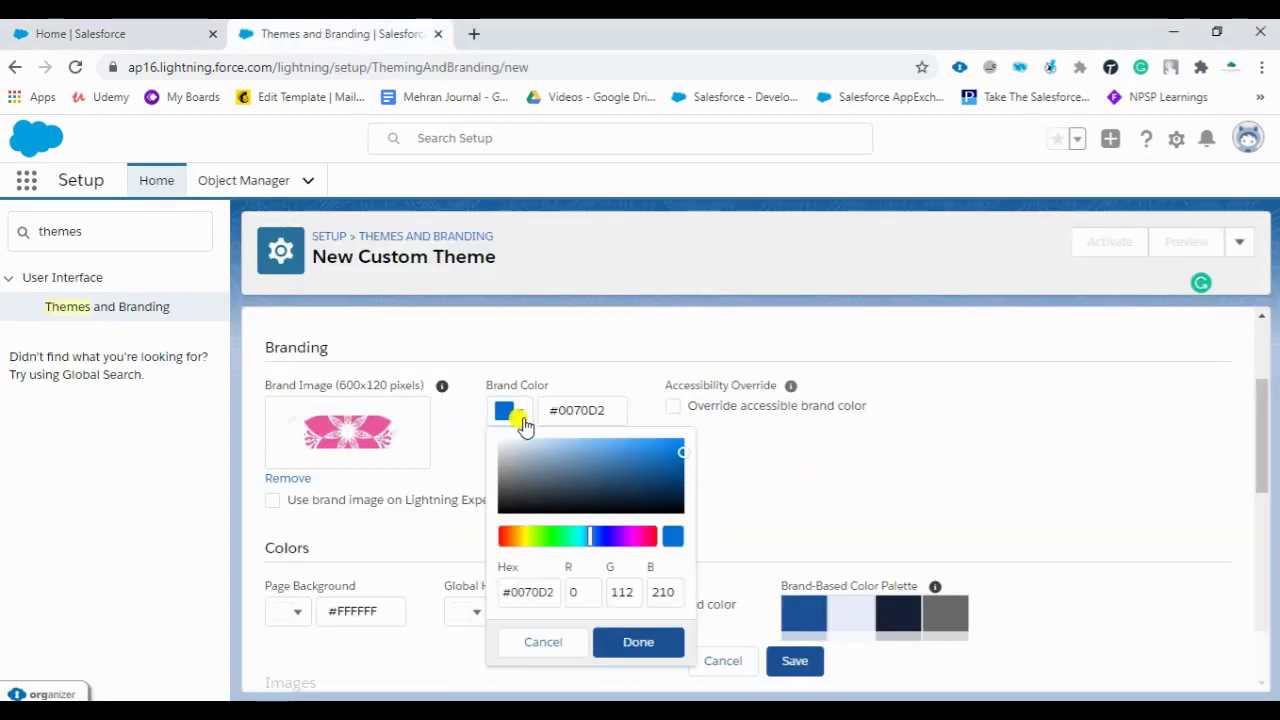
{"action": "left_click", "coordinate": [555, 538]}
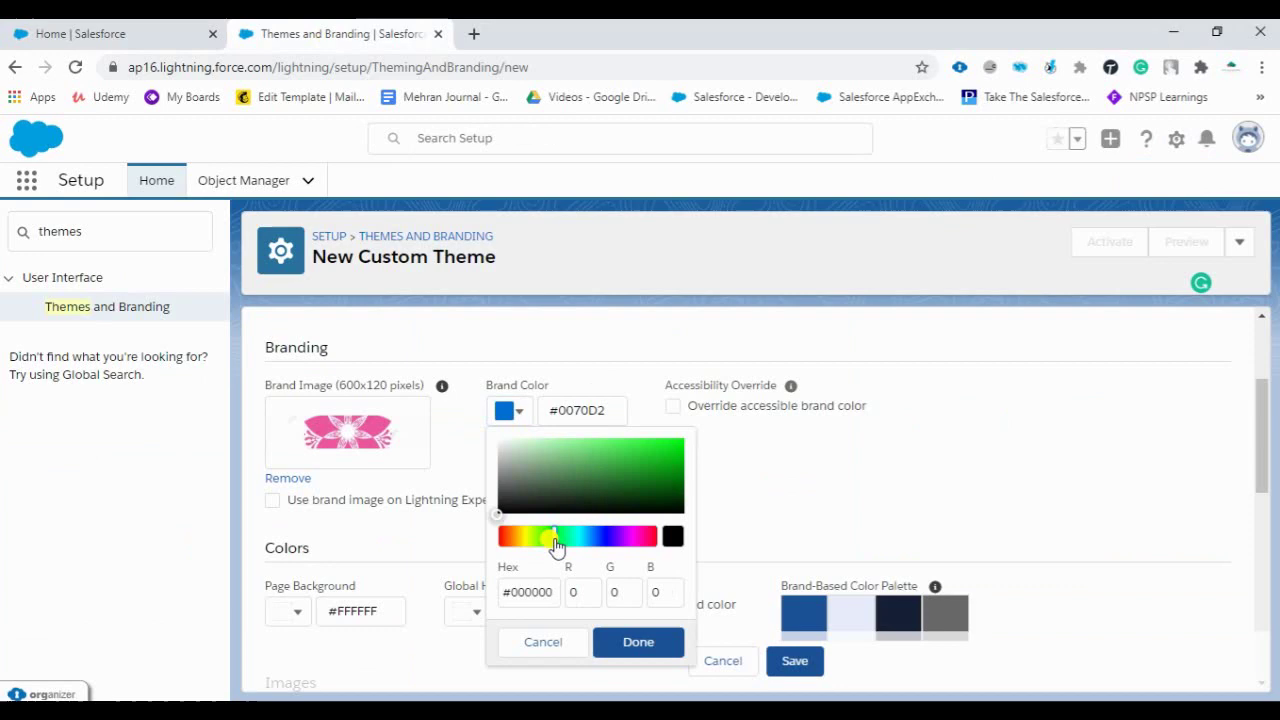
{"action": "left_click_drag", "start_coordinate": [500, 509], "coordinate": [665, 463]}
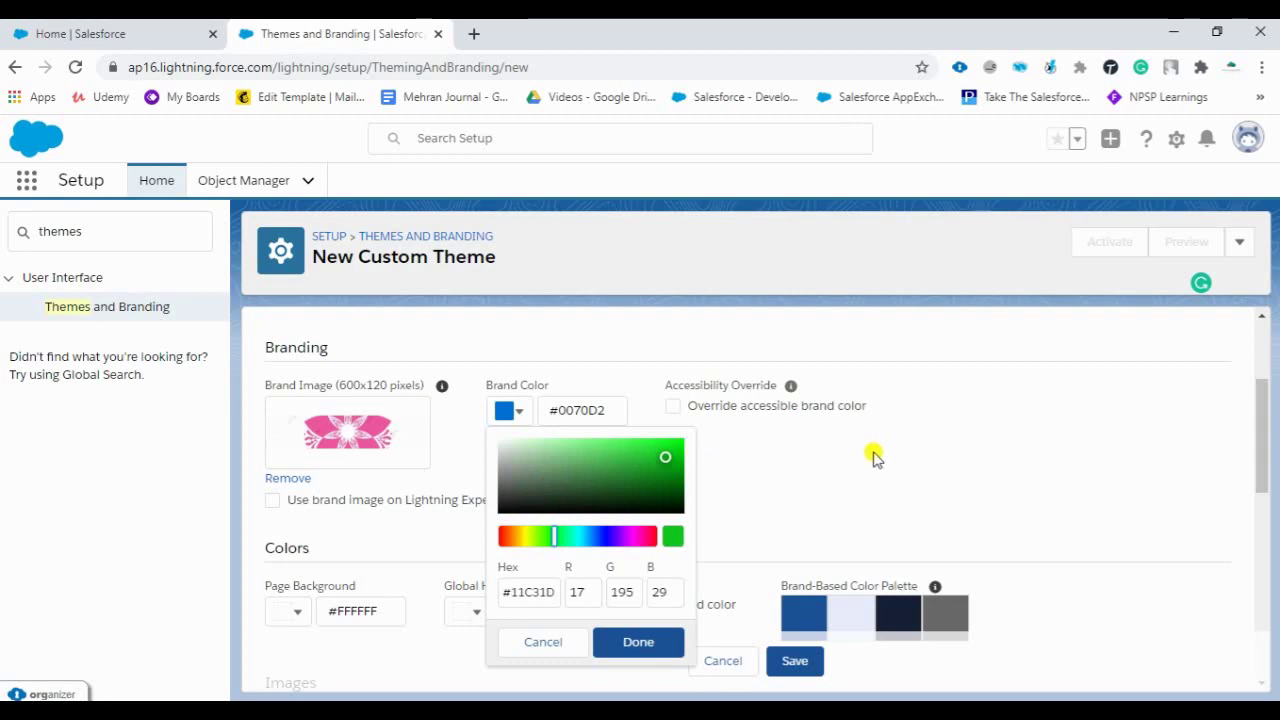
{"action": "left_click", "coordinate": [637, 643]}
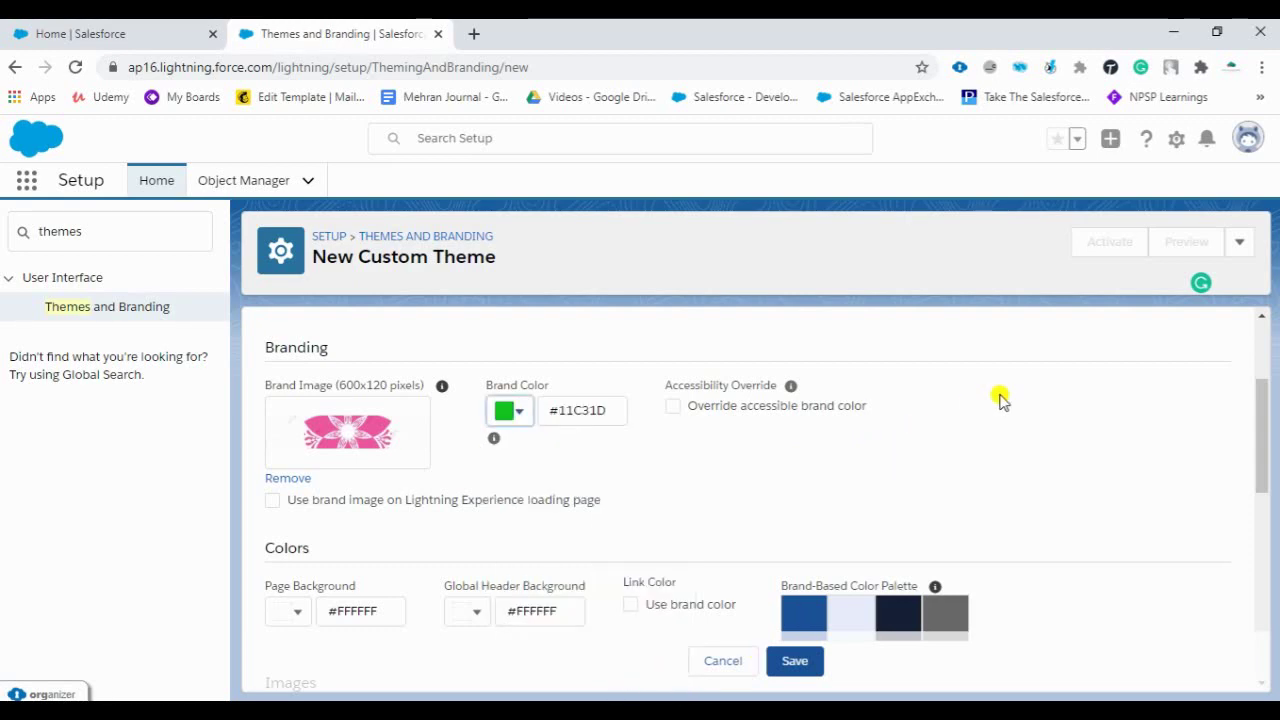
Review the new theme's remaining color, background image, banner and avatar settings, and check the current Home page branding
{"action": "scroll", "coordinate": [914, 486], "scroll_direction": "down", "scroll_amount": 2}
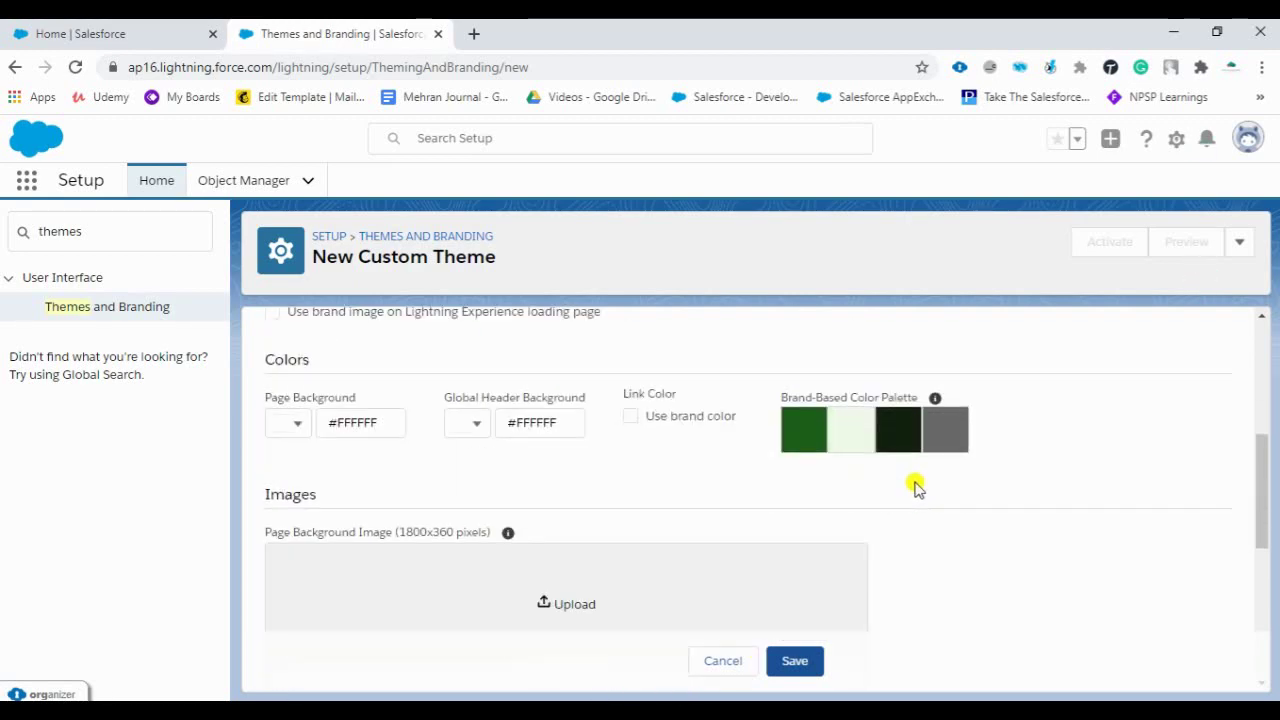
{"action": "scroll", "coordinate": [914, 486], "scroll_direction": "down", "scroll_amount": 2}
{"action": "scroll", "coordinate": [914, 486], "scroll_direction": "down", "scroll_amount": 1}
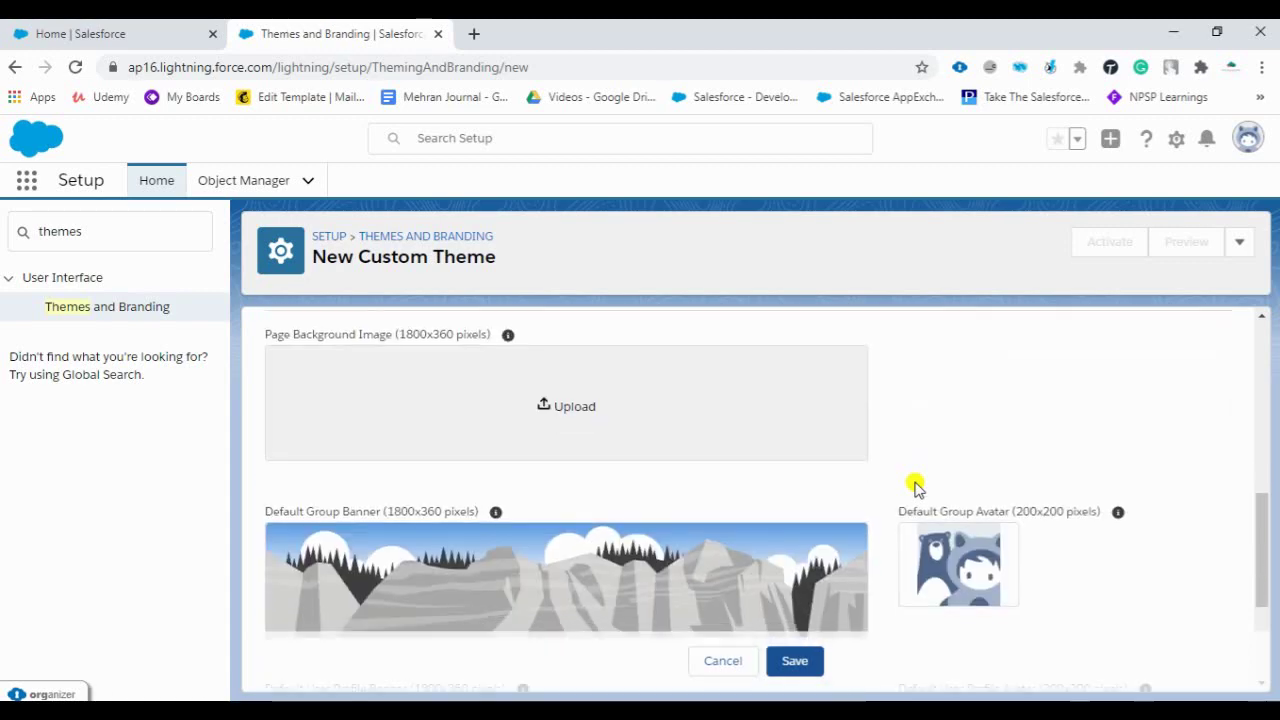
{"action": "scroll", "coordinate": [549, 597], "scroll_direction": "down", "scroll_amount": 2}
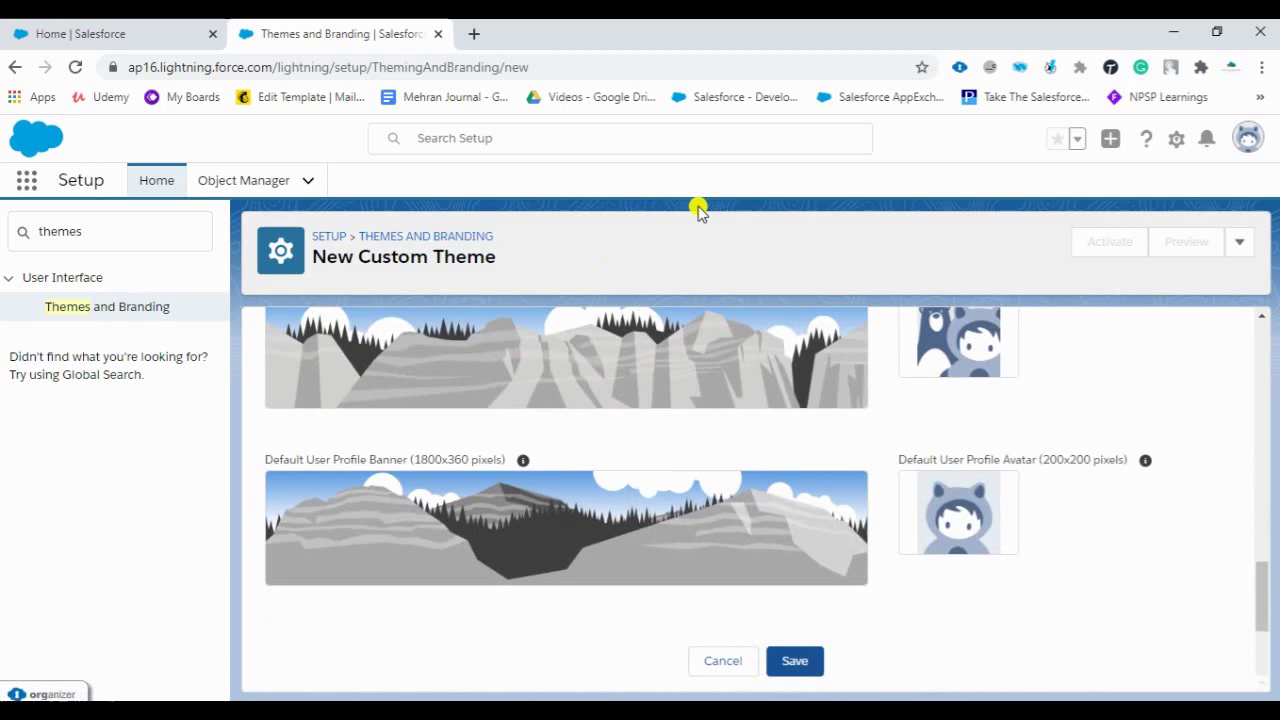
{"action": "scroll", "coordinate": [731, 466], "scroll_direction": "up", "scroll_amount": 4}
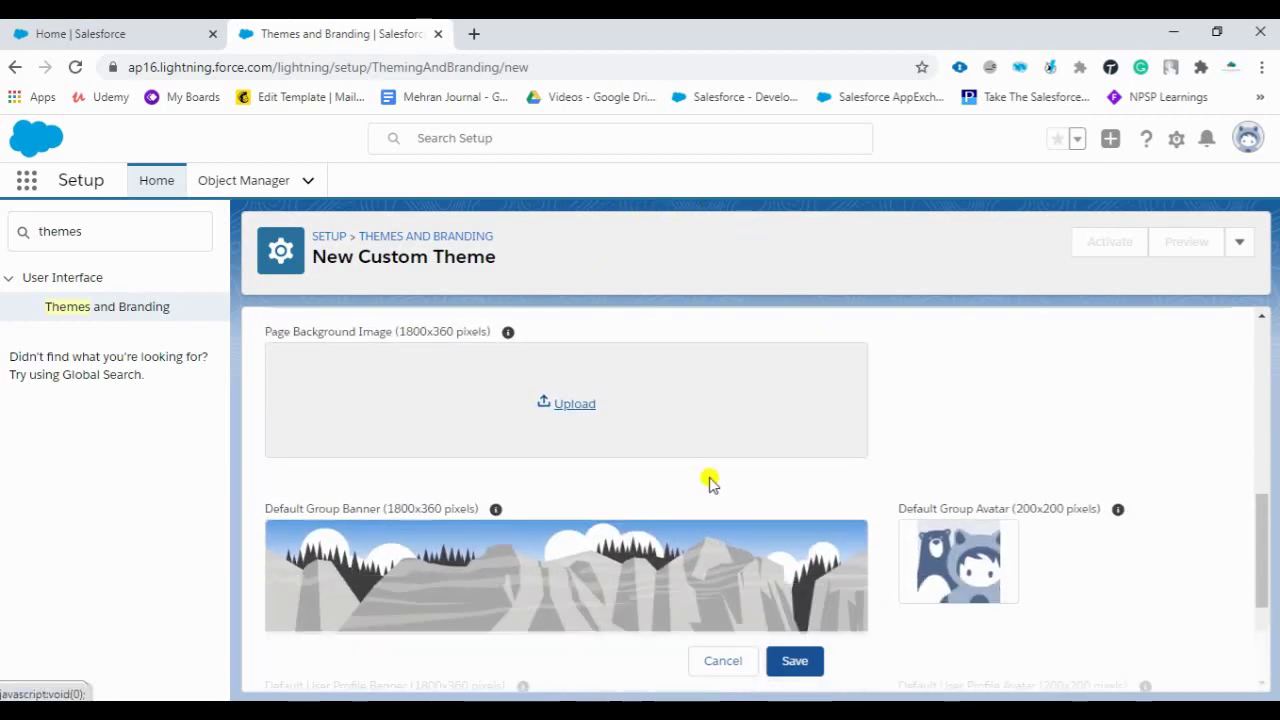
{"action": "scroll", "coordinate": [720, 491], "scroll_direction": "down", "scroll_amount": 4}
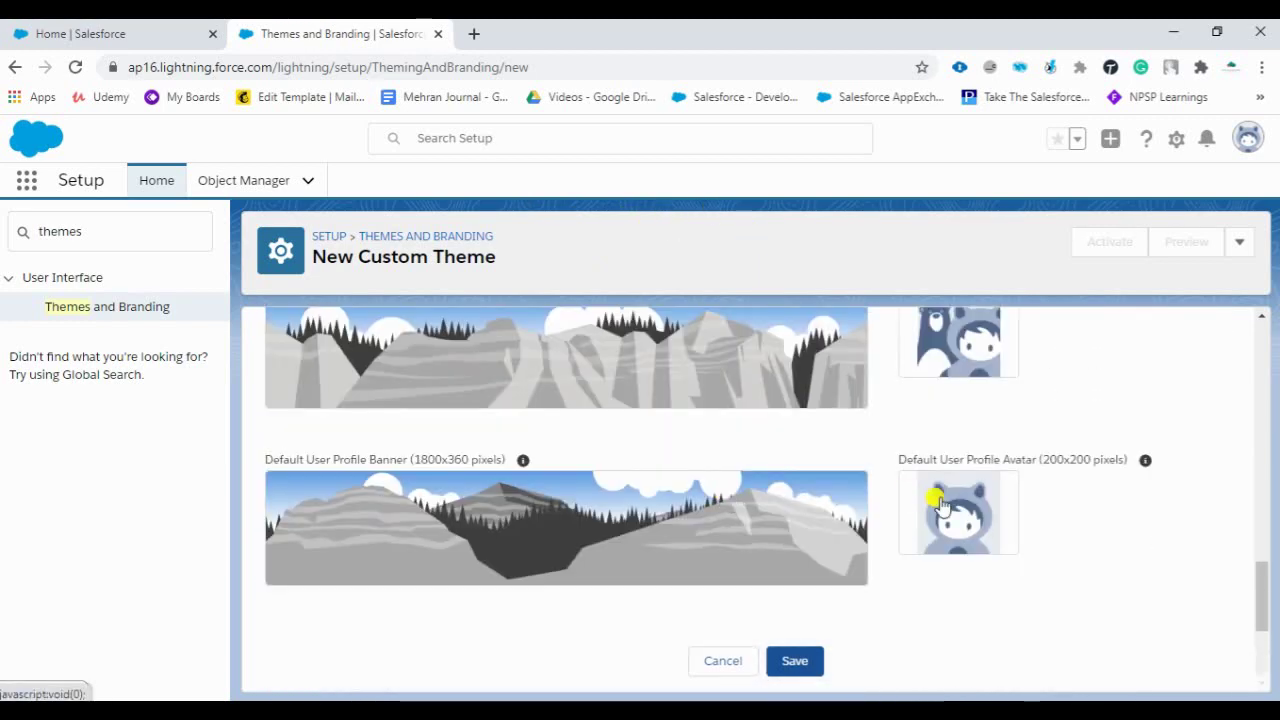
{"action": "scroll", "coordinate": [700, 480], "scroll_direction": "up", "scroll_amount": 2}
{"action": "scroll", "coordinate": [680, 472], "scroll_direction": "up", "scroll_amount": 10}
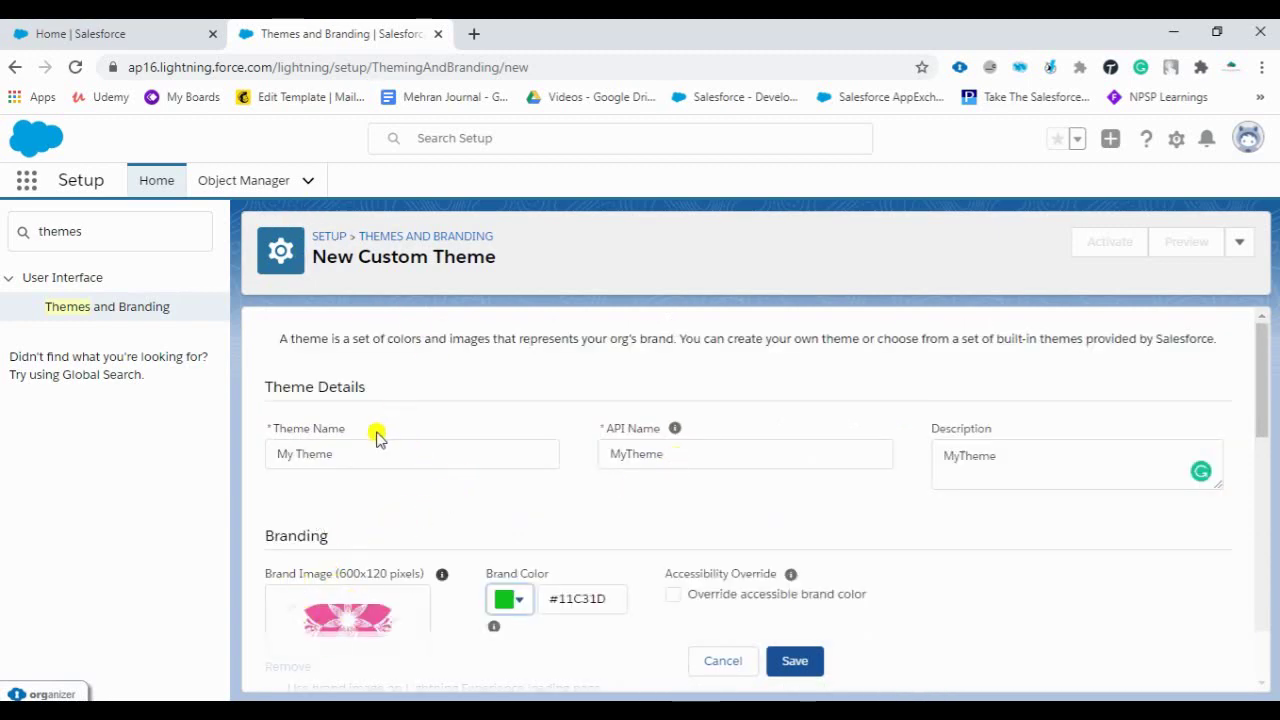
{"action": "left_click", "coordinate": [118, 36]}
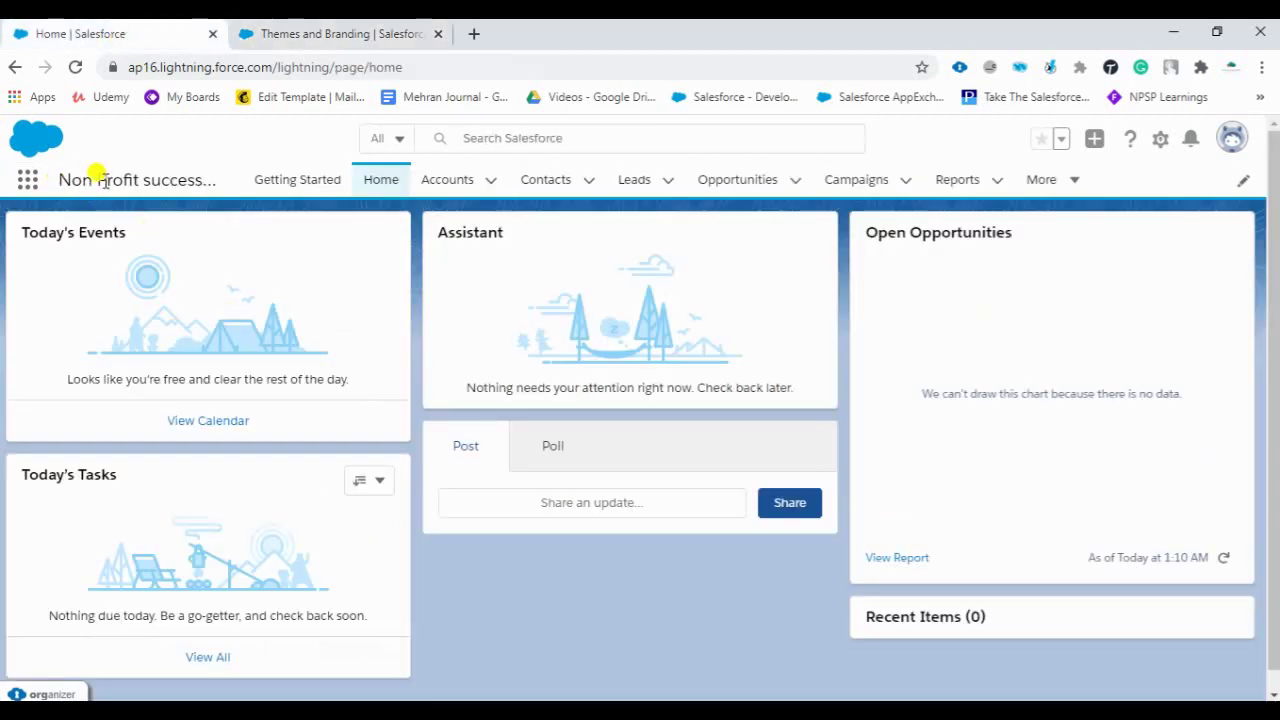
{"action": "left_click", "coordinate": [321, 35]}
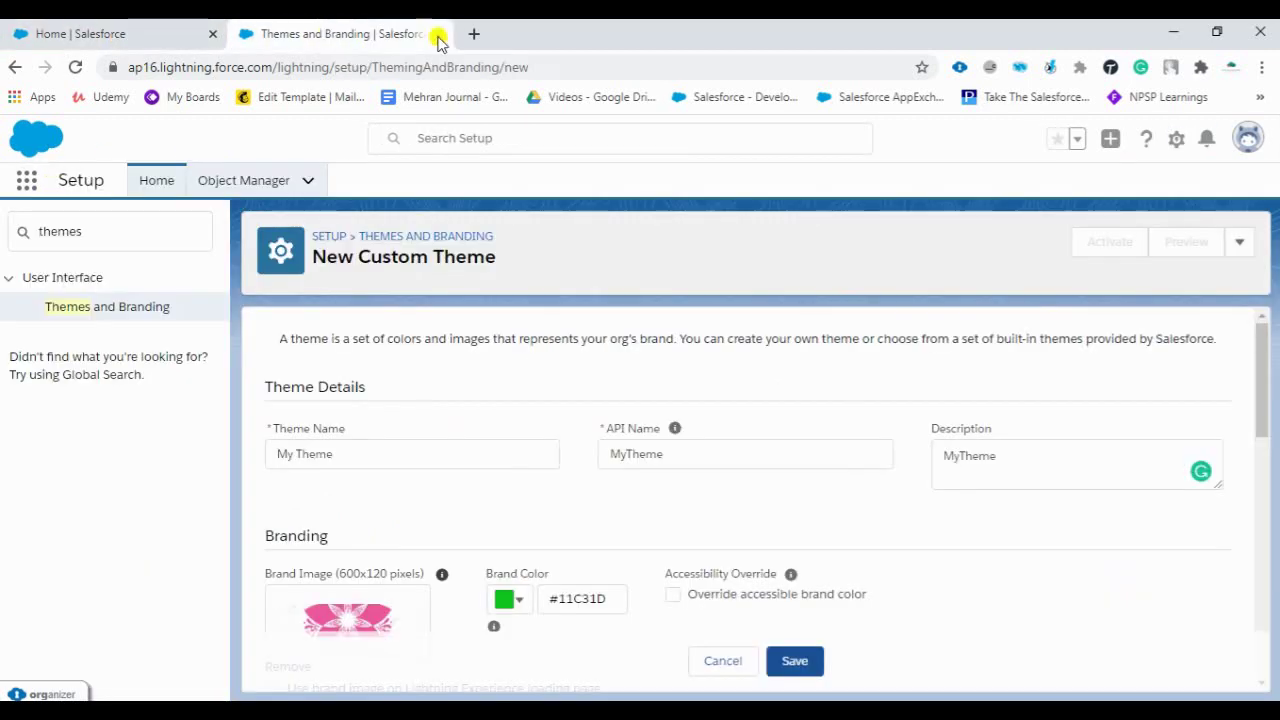
Save the custom theme My Theme and activate it for the org
{"action": "left_click", "coordinate": [795, 662]}
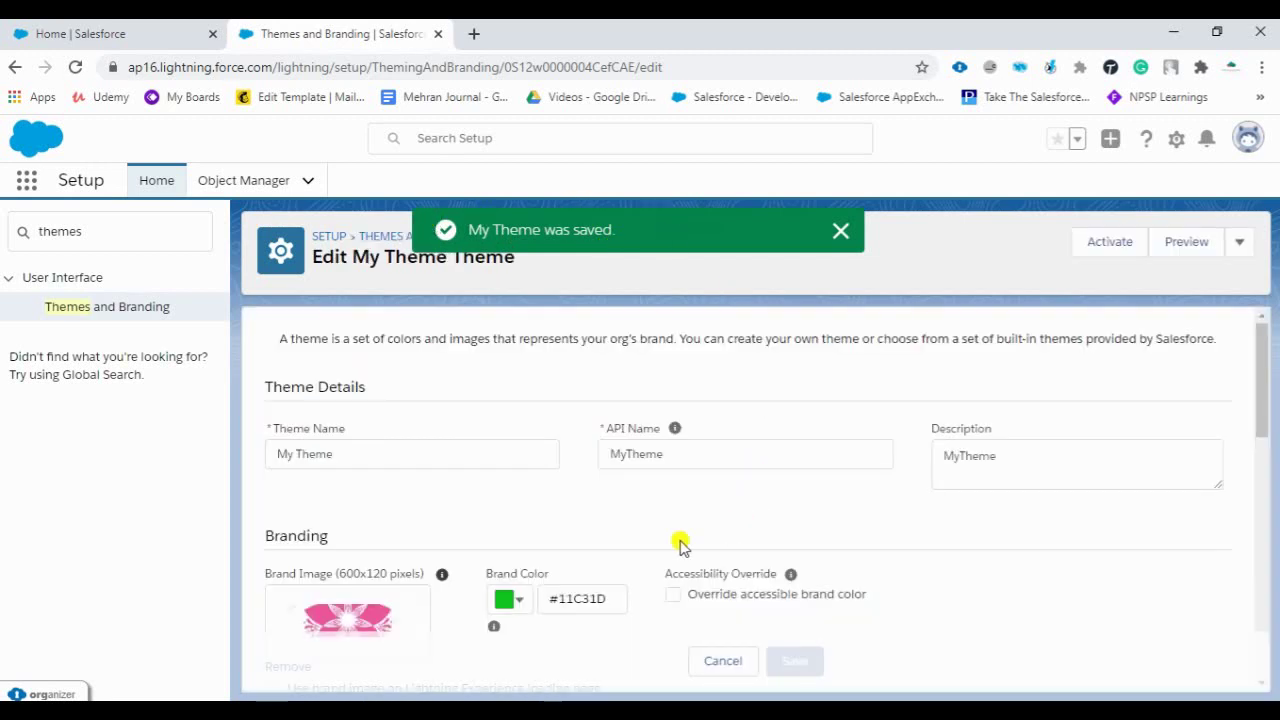
{"action": "left_click", "coordinate": [1104, 244]}
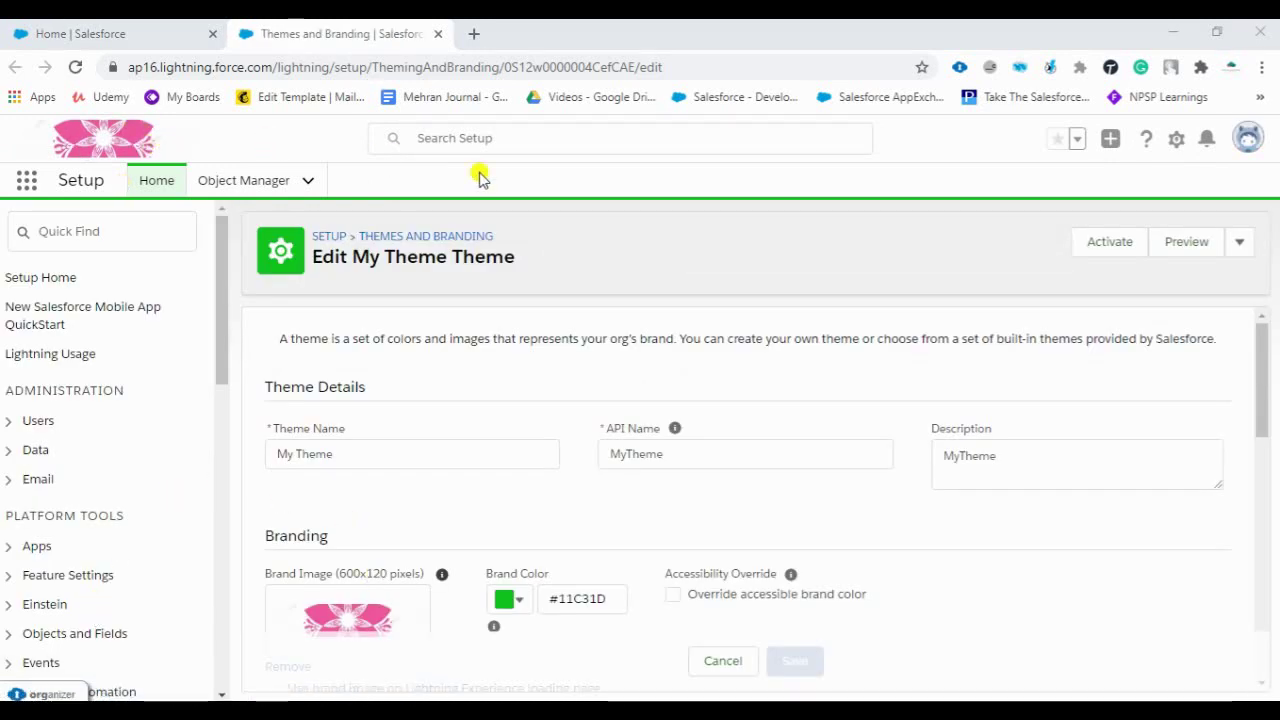
{"action": "left_click", "coordinate": [499, 197]}
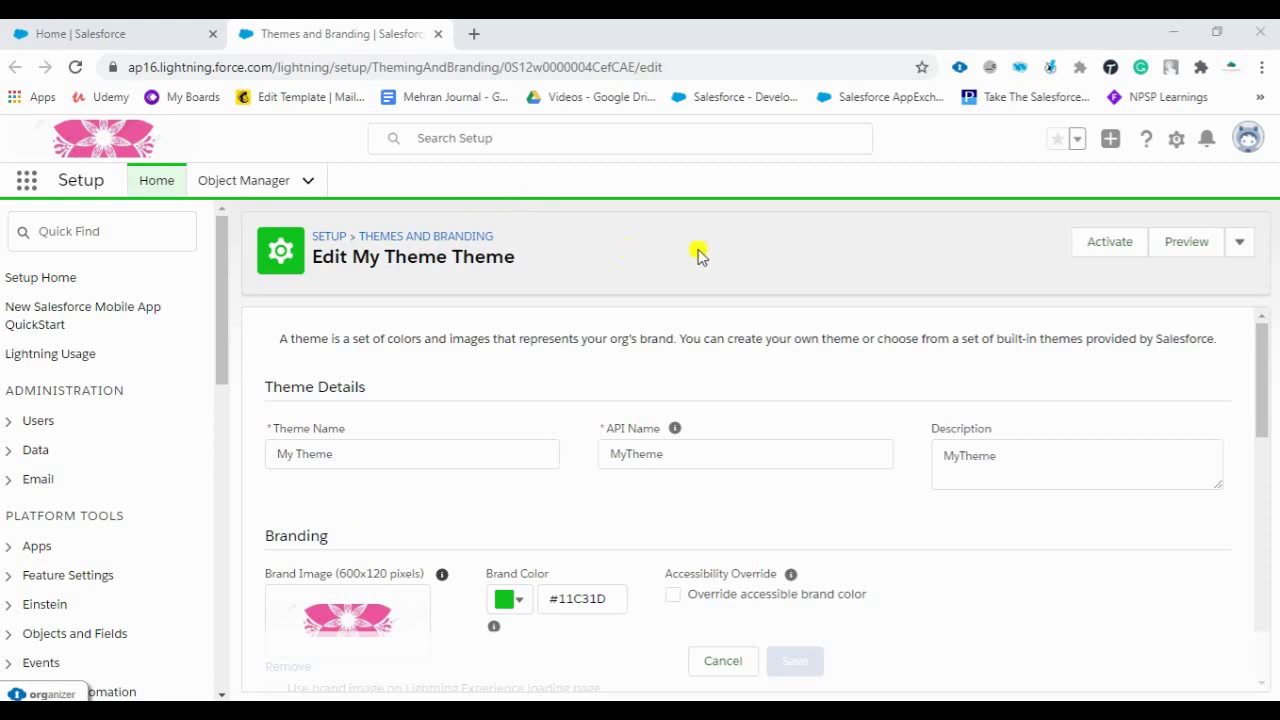
Reload the Salesforce Home page and check the activated theme's logo and brand color on it
{"action": "left_click", "coordinate": [116, 28]}
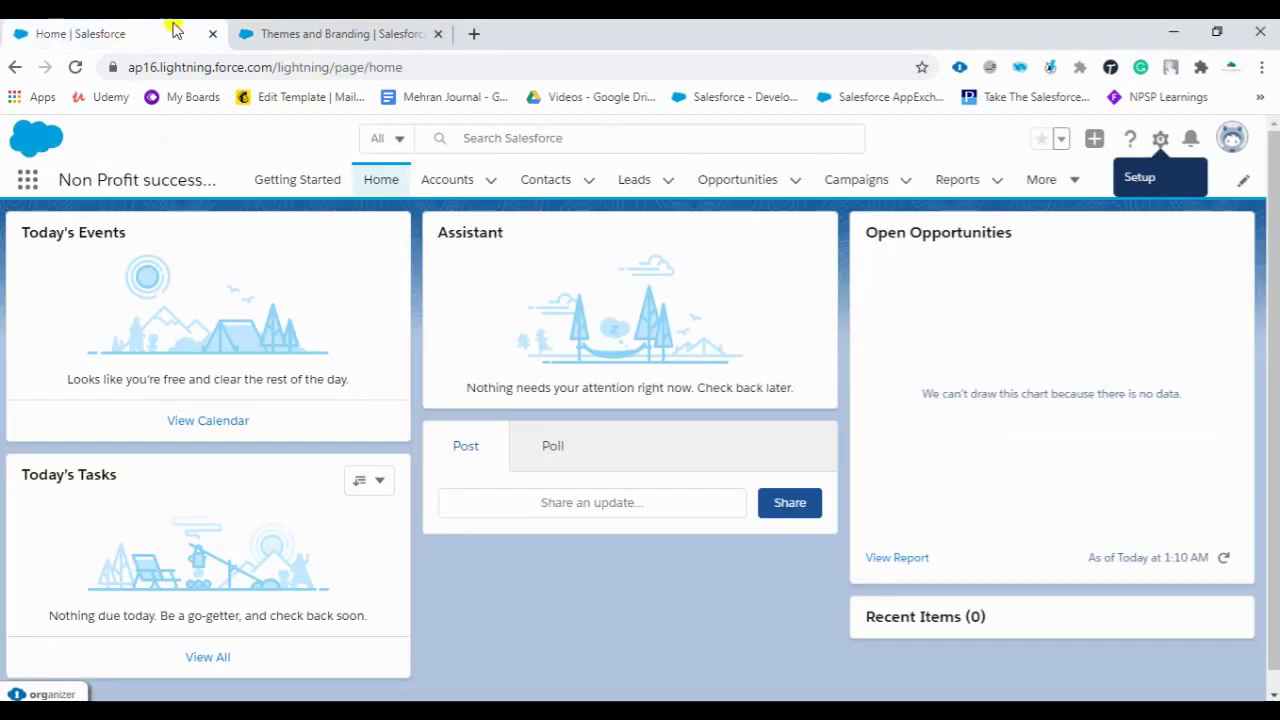
{"action": "left_click", "coordinate": [74, 66]}
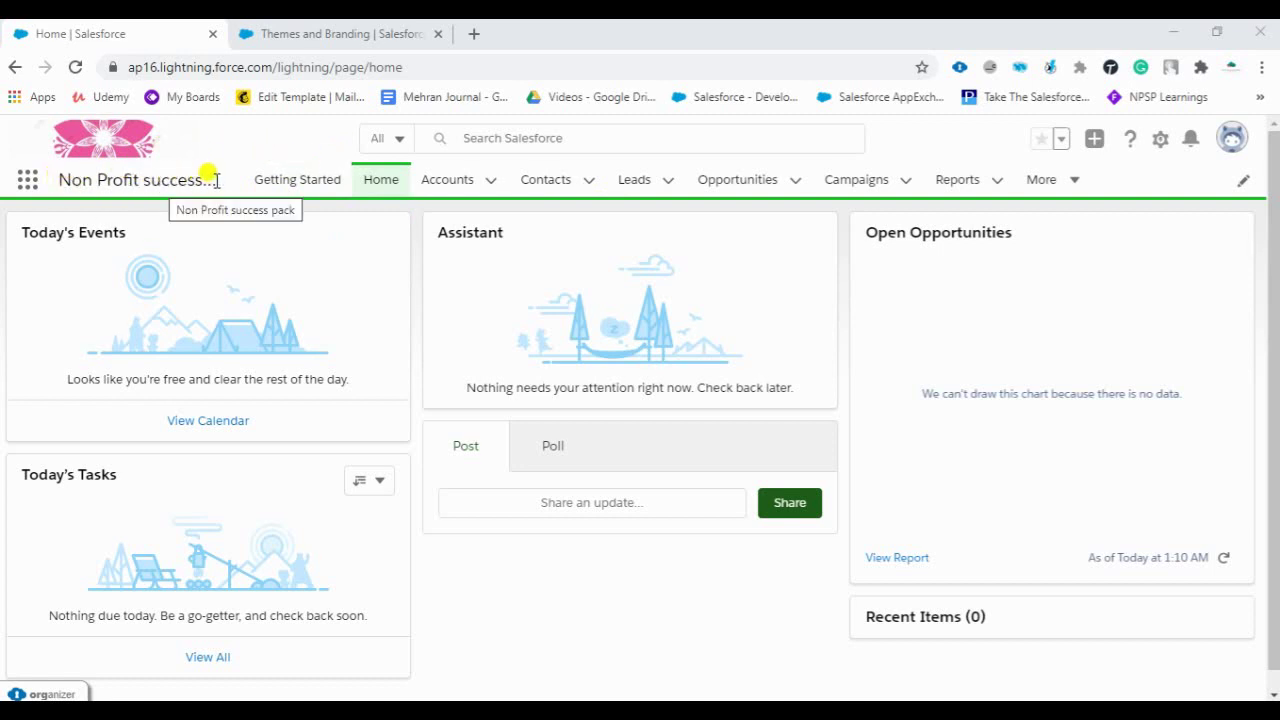
{"action": "left_click", "coordinate": [300, 36]}
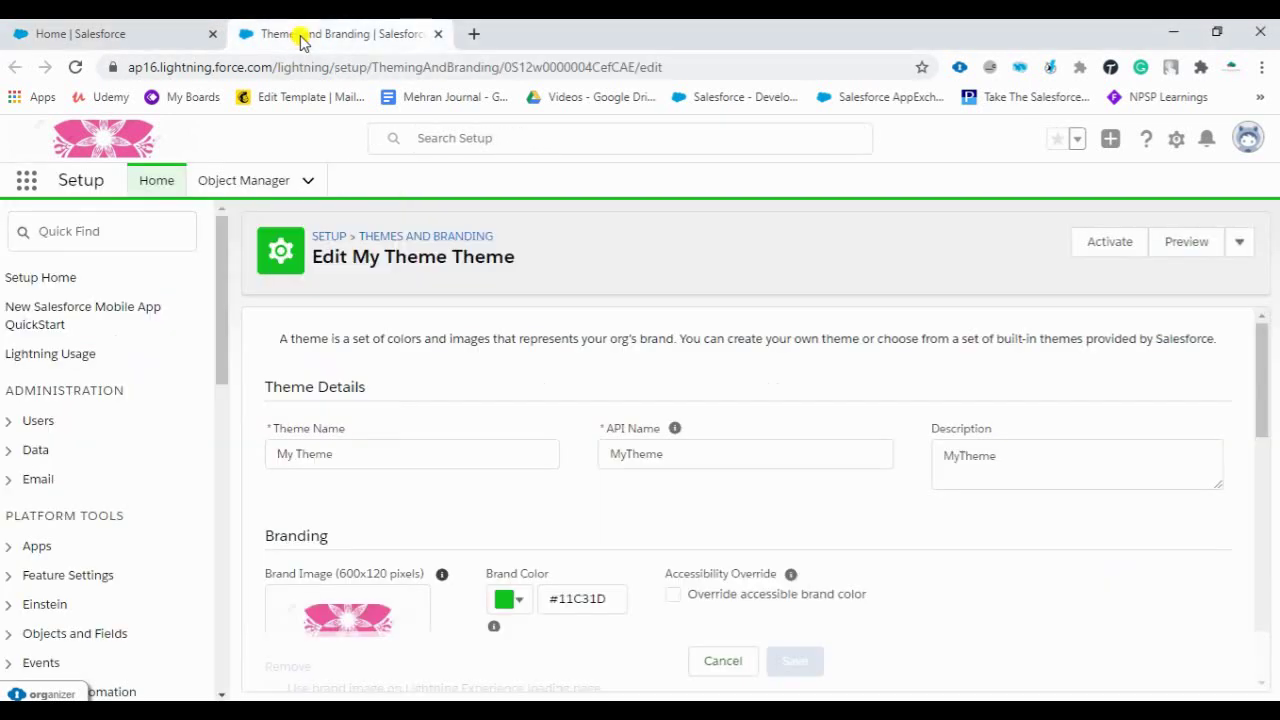
{"action": "left_click", "coordinate": [82, 231]}
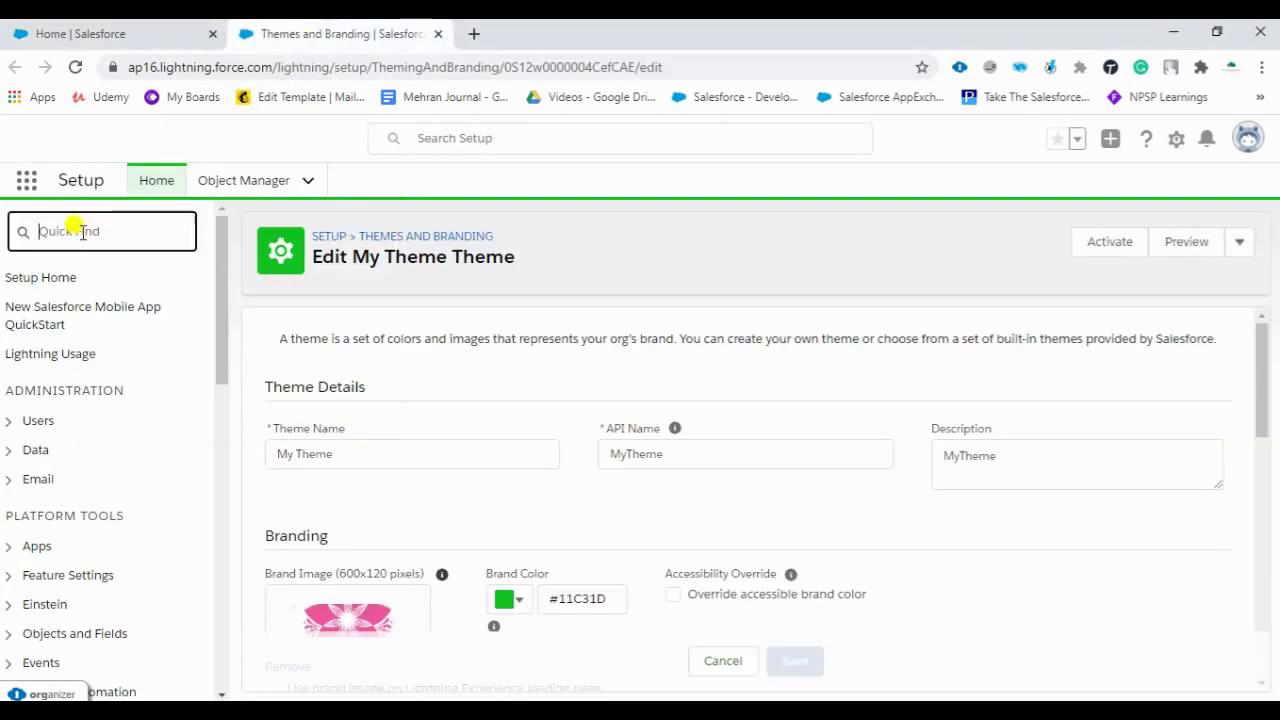
{"action": "left_click", "coordinate": [117, 33]}
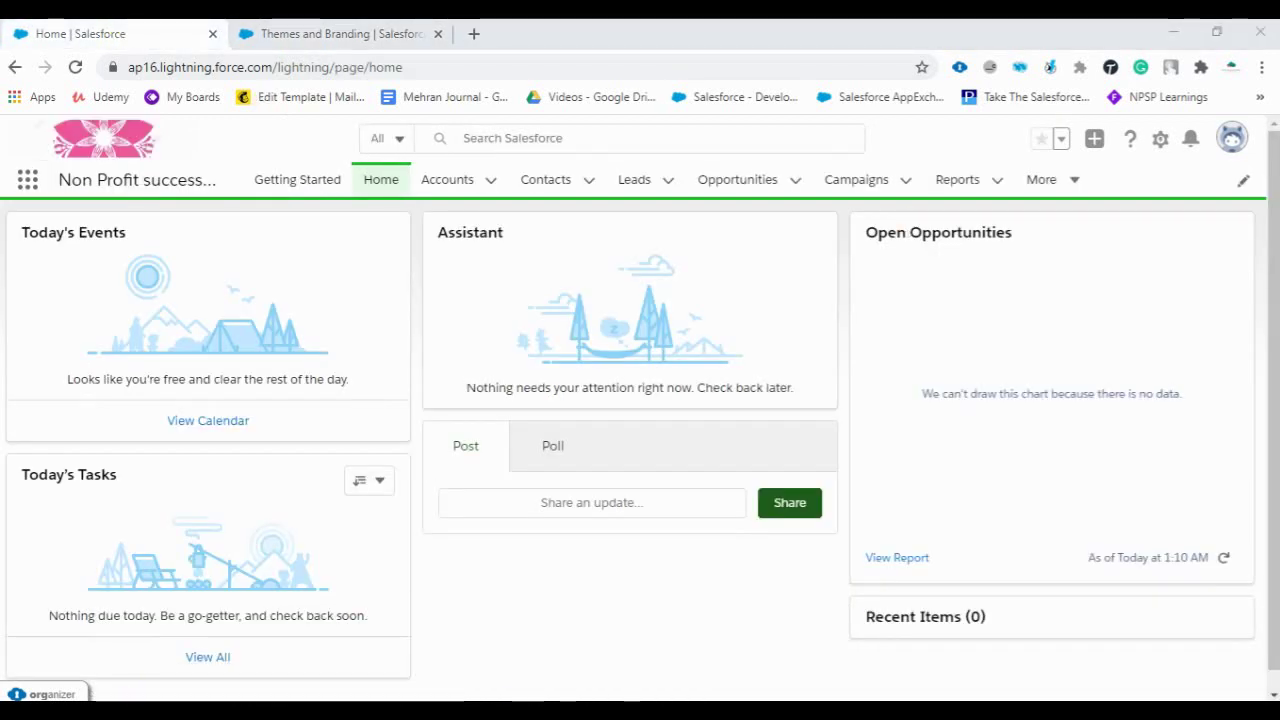
Open Setup from the Home page, search for App Manager and open it
{"action": "left_click", "coordinate": [1161, 143]}
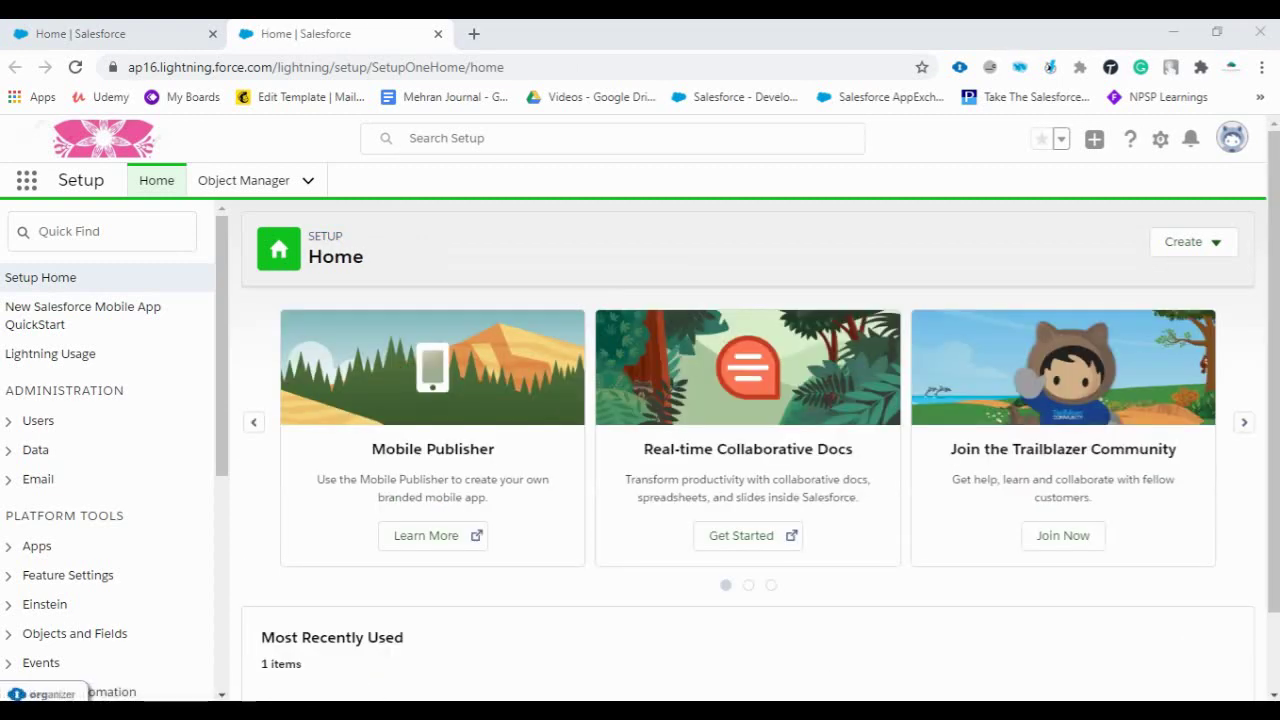
{"action": "left_click", "coordinate": [75, 231]}
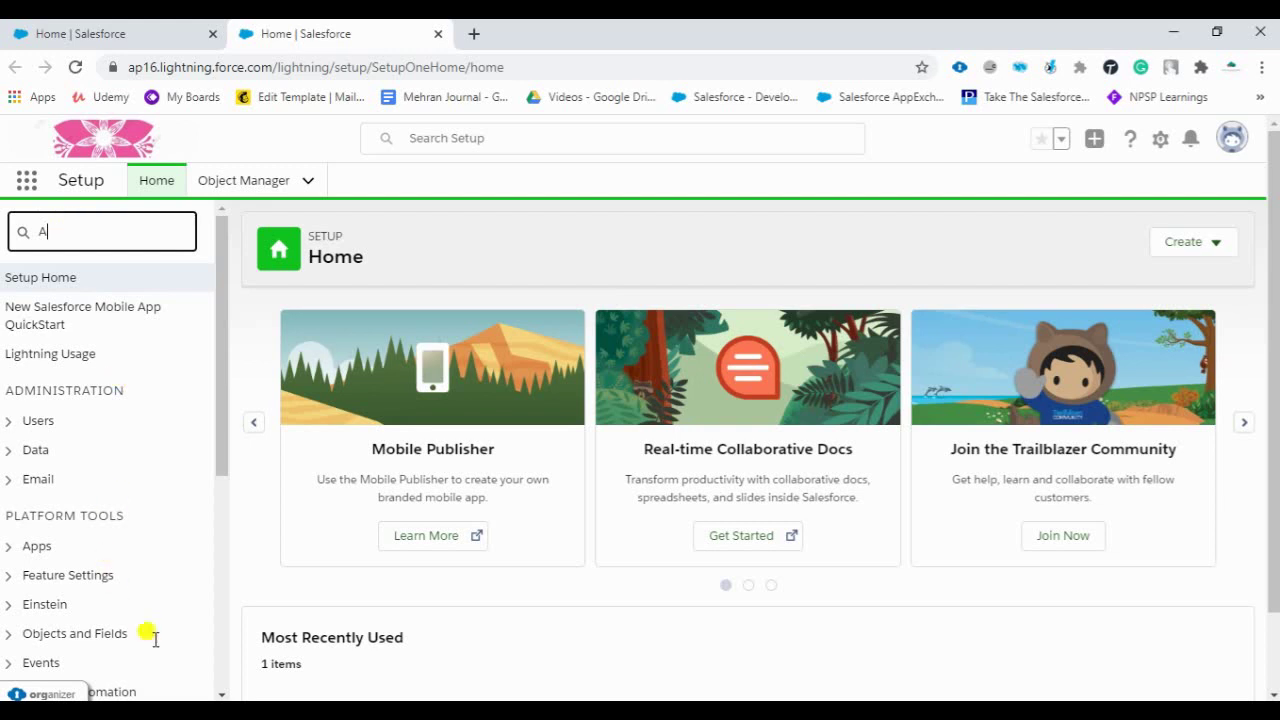
{"action": "type", "text": "App Manager"}
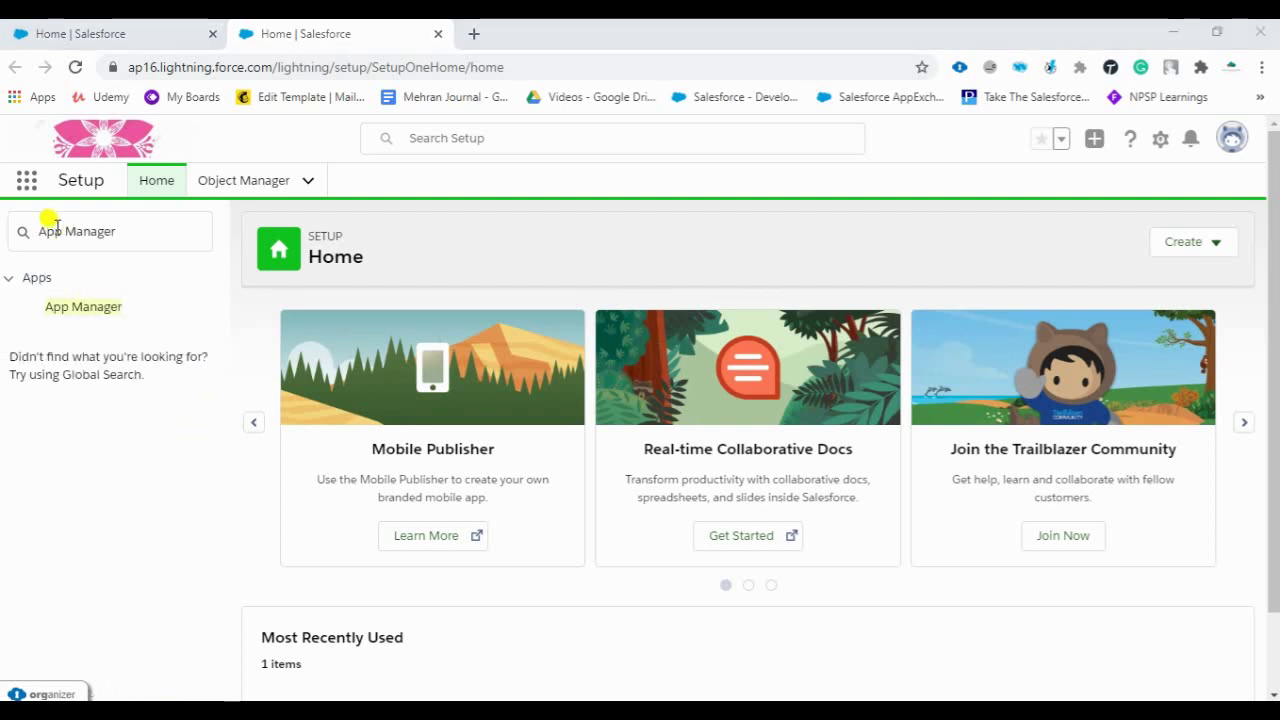
{"action": "left_click", "coordinate": [107, 325]}
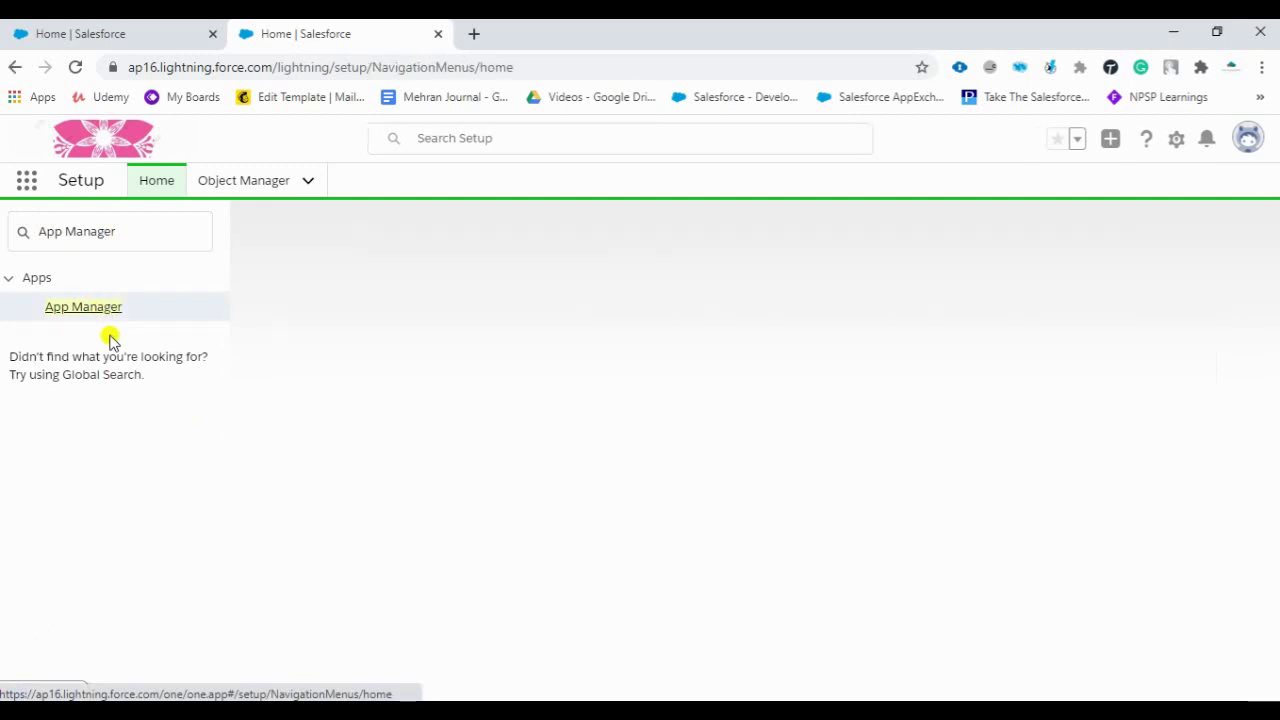
Find the Lightning app Non Profit success pack in the app list and open it for editing
{"action": "left_click", "coordinate": [90, 36]}
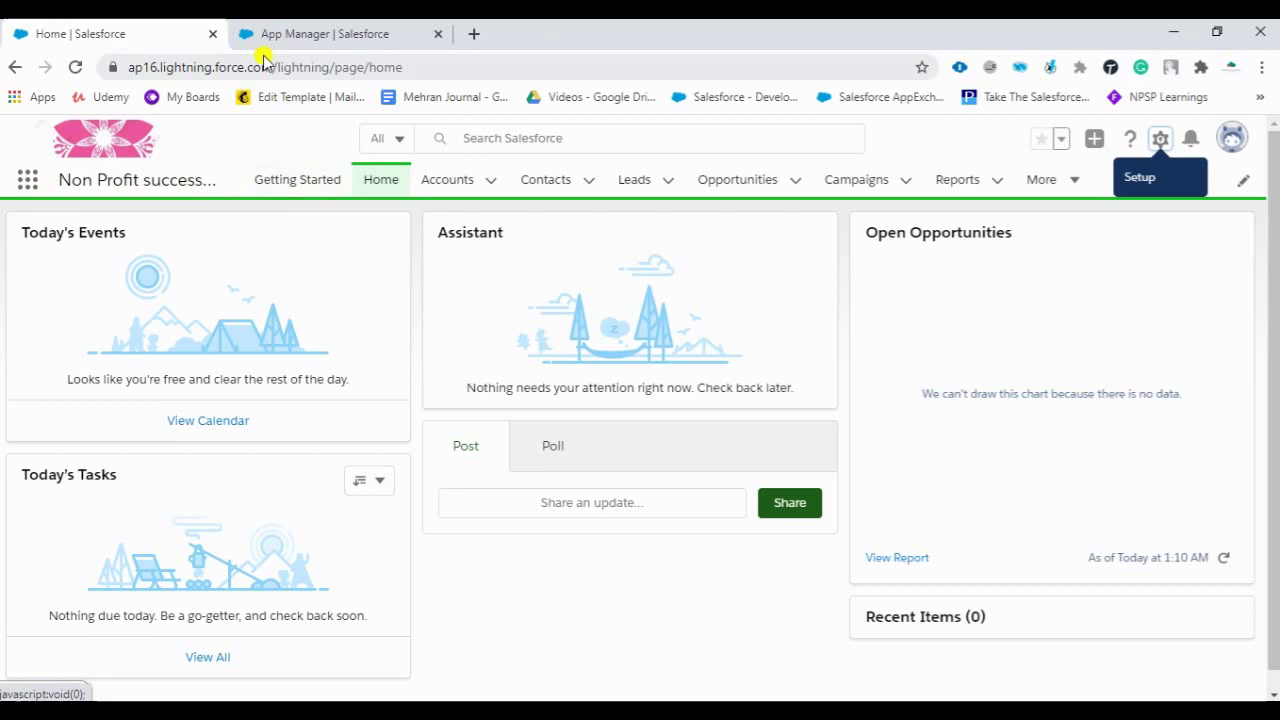
{"action": "left_click", "coordinate": [296, 36]}
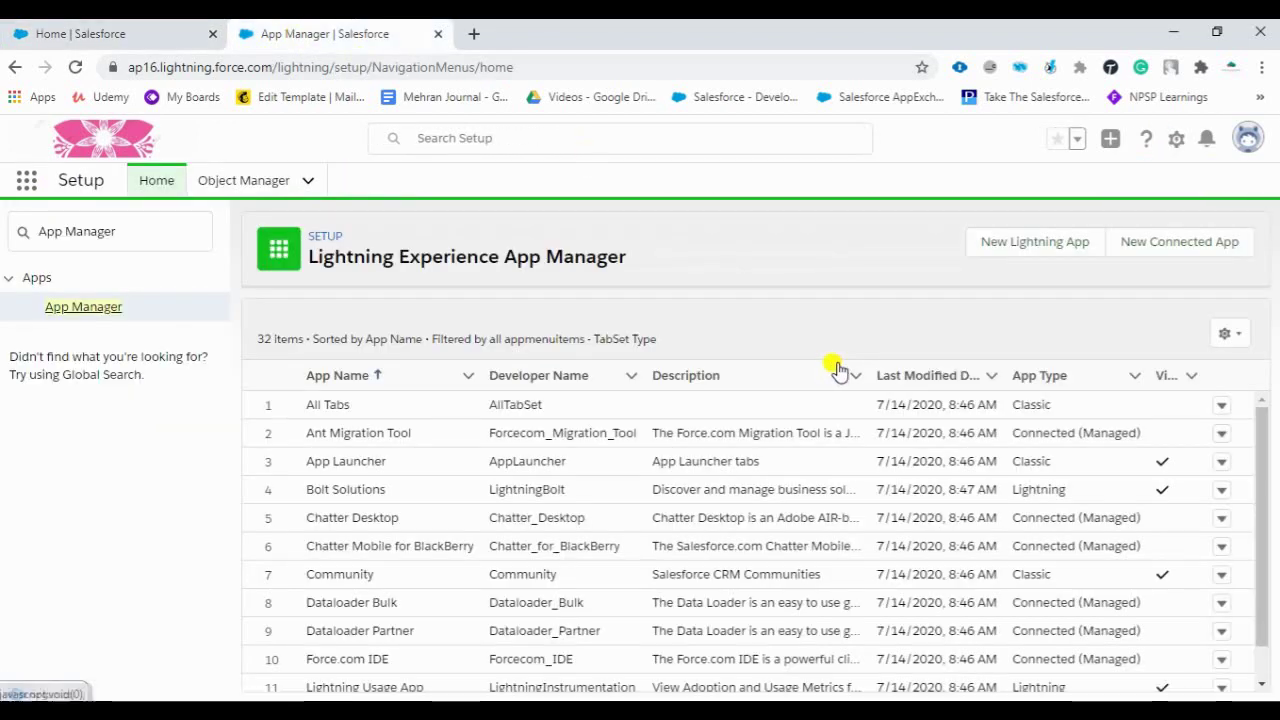
{"action": "scroll", "coordinate": [651, 613], "scroll_direction": "down", "scroll_amount": 1}
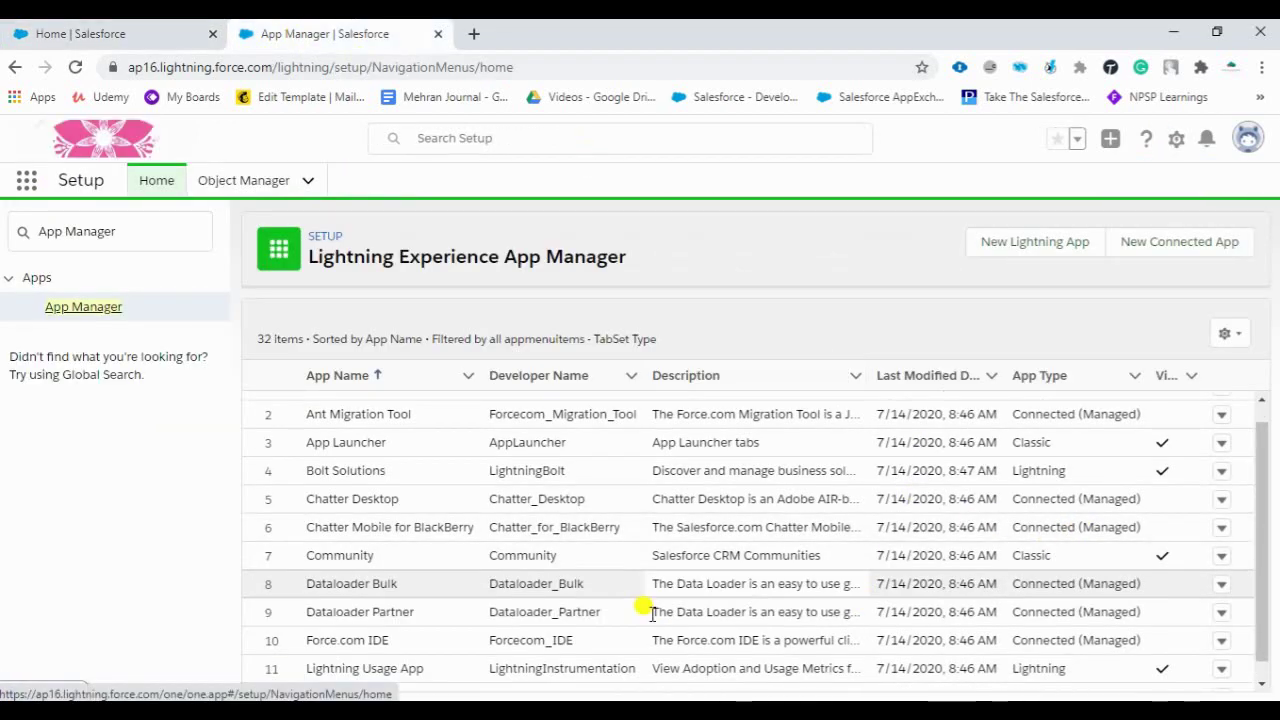
{"action": "scroll", "coordinate": [651, 613], "scroll_direction": "down", "scroll_amount": 3}
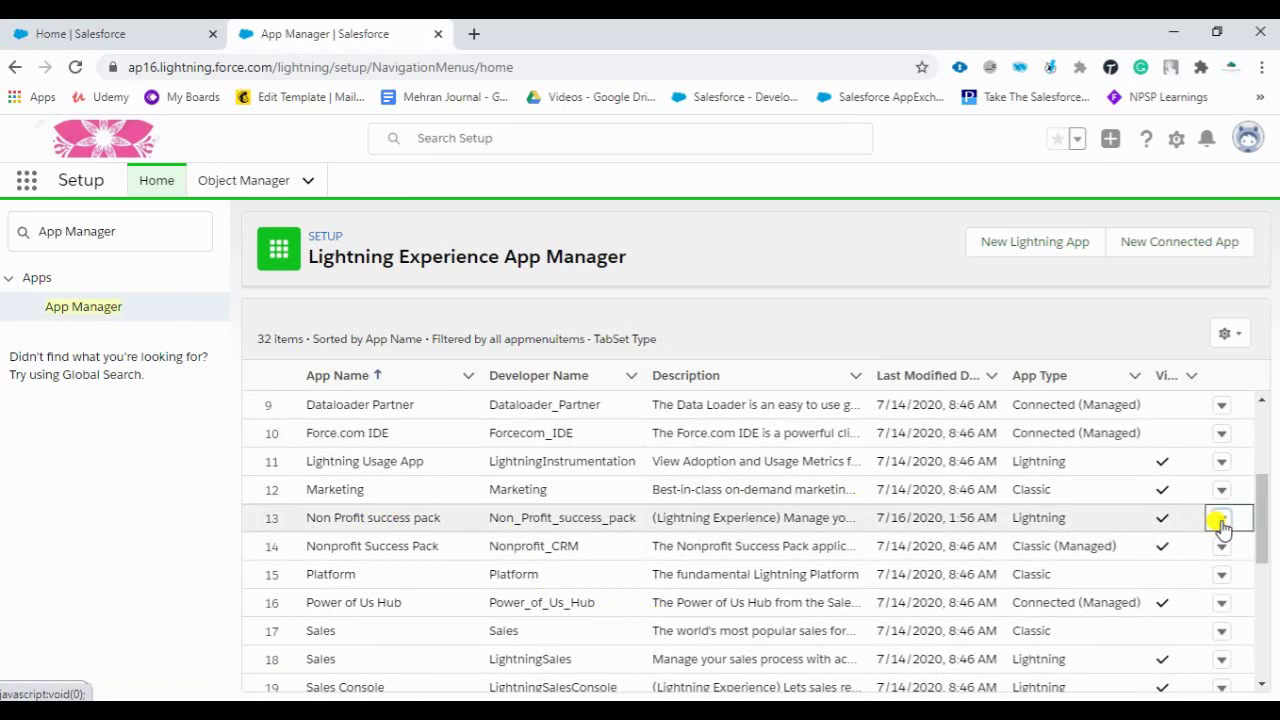
{"action": "left_click", "coordinate": [1221, 518]}
{"action": "left_click", "coordinate": [1159, 555]}
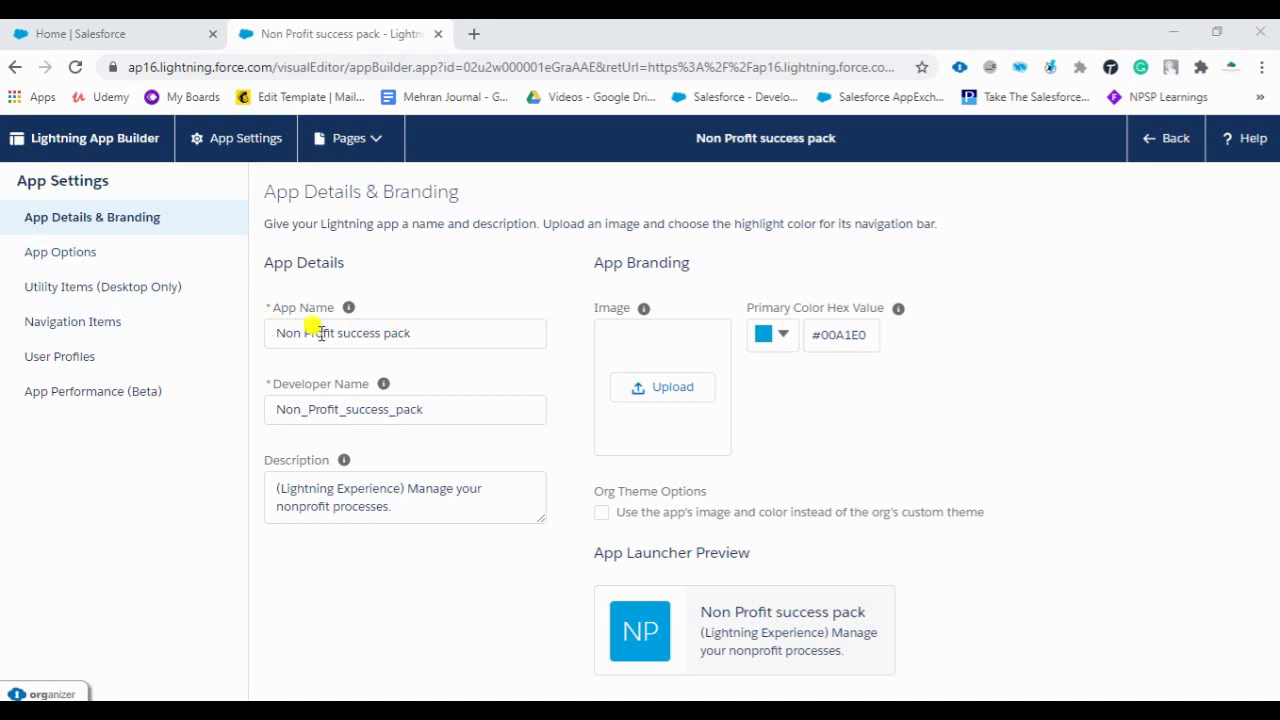
Rename the app to MK SYS and set its developer name to MK_SYS
{"action": "left_click", "coordinate": [427, 331]}
{"action": "double_click", "coordinate": [443, 406]}
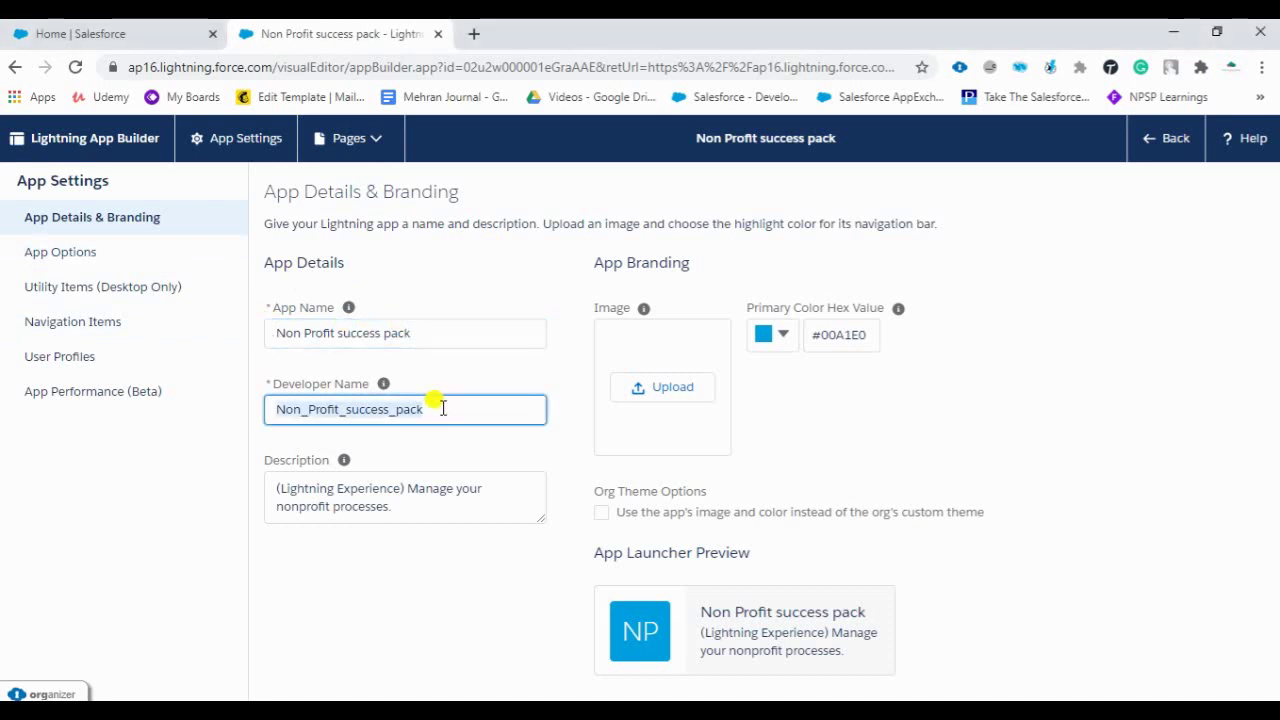
{"action": "key", "text": "BackSpace"}
{"action": "triple_click", "coordinate": [428, 330]}
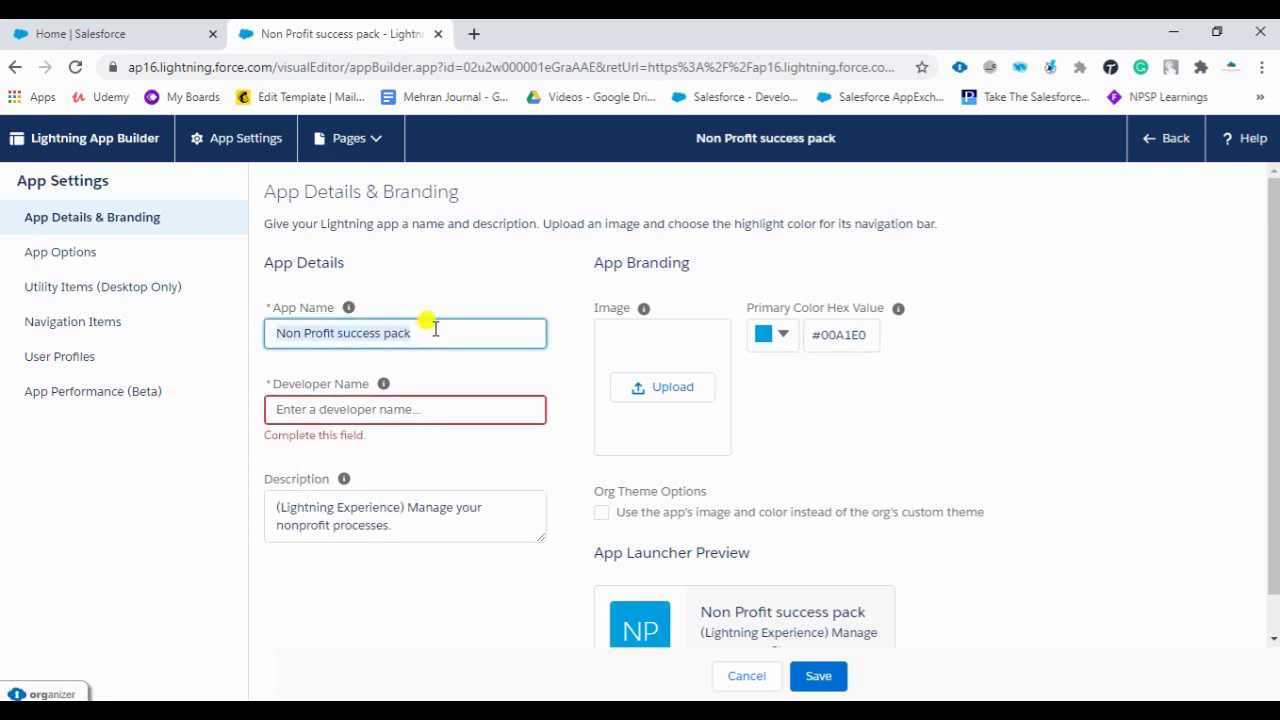
{"action": "key", "text": "BackSpace"}
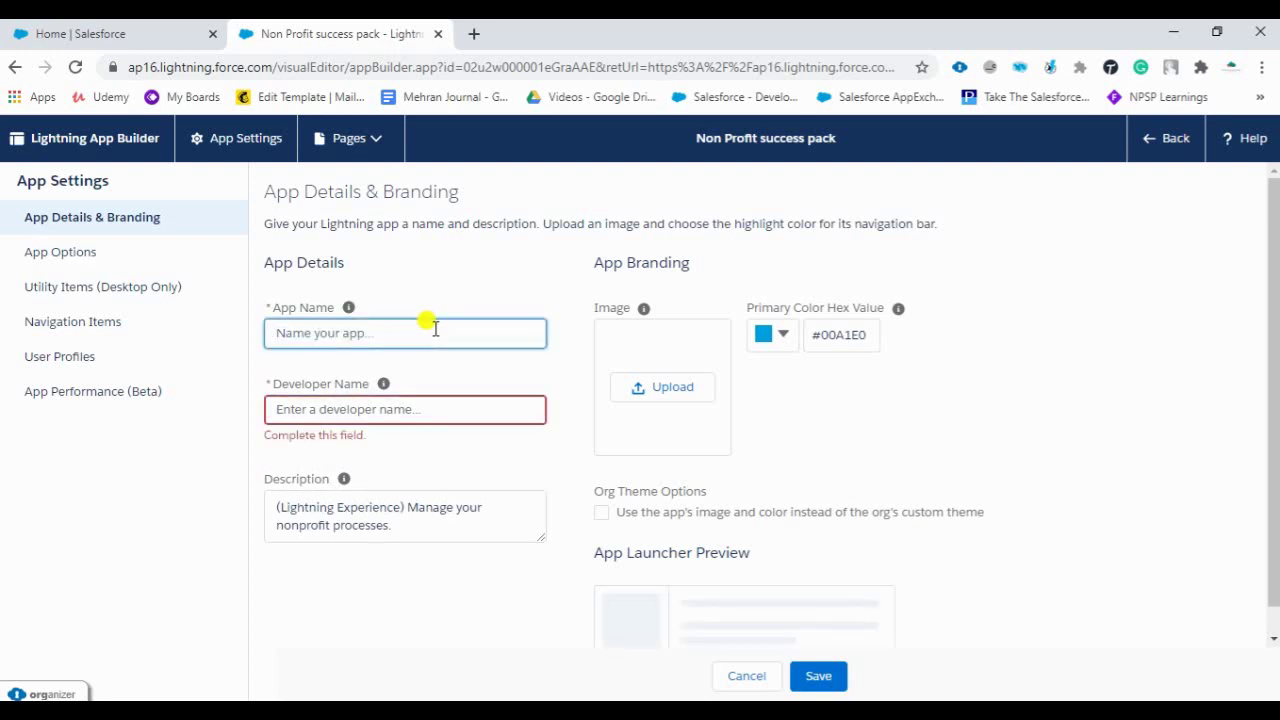
{"action": "type", "text": "MK SYS"}
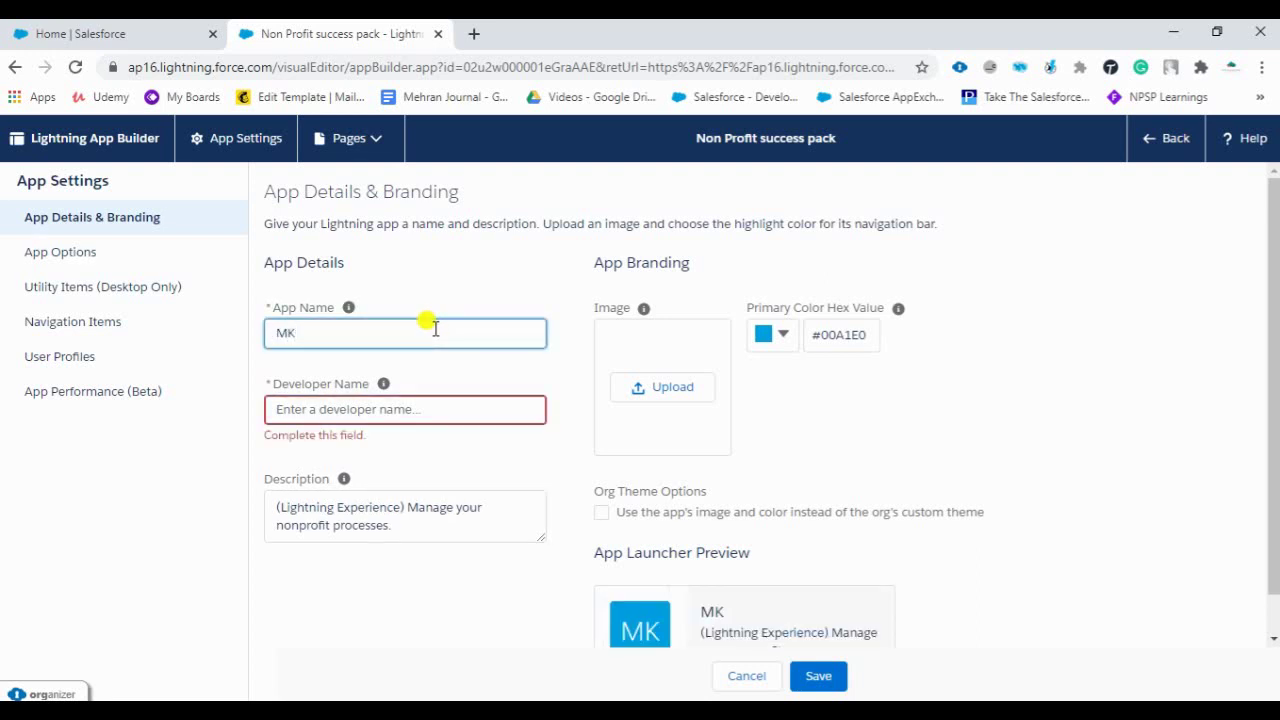
{"action": "left_click", "coordinate": [498, 411]}
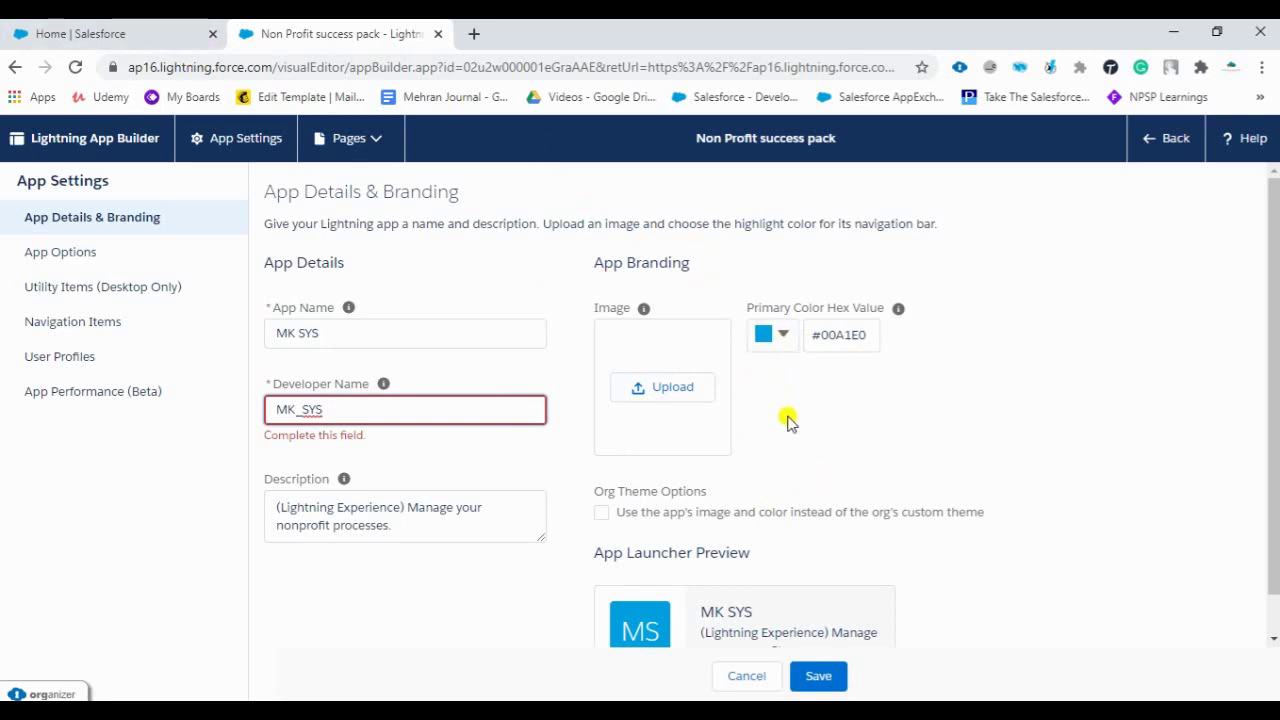
Brand the app with the pink flower image and the green primary color #1ACA31, and save the app settings
{"action": "left_click", "coordinate": [688, 394]}
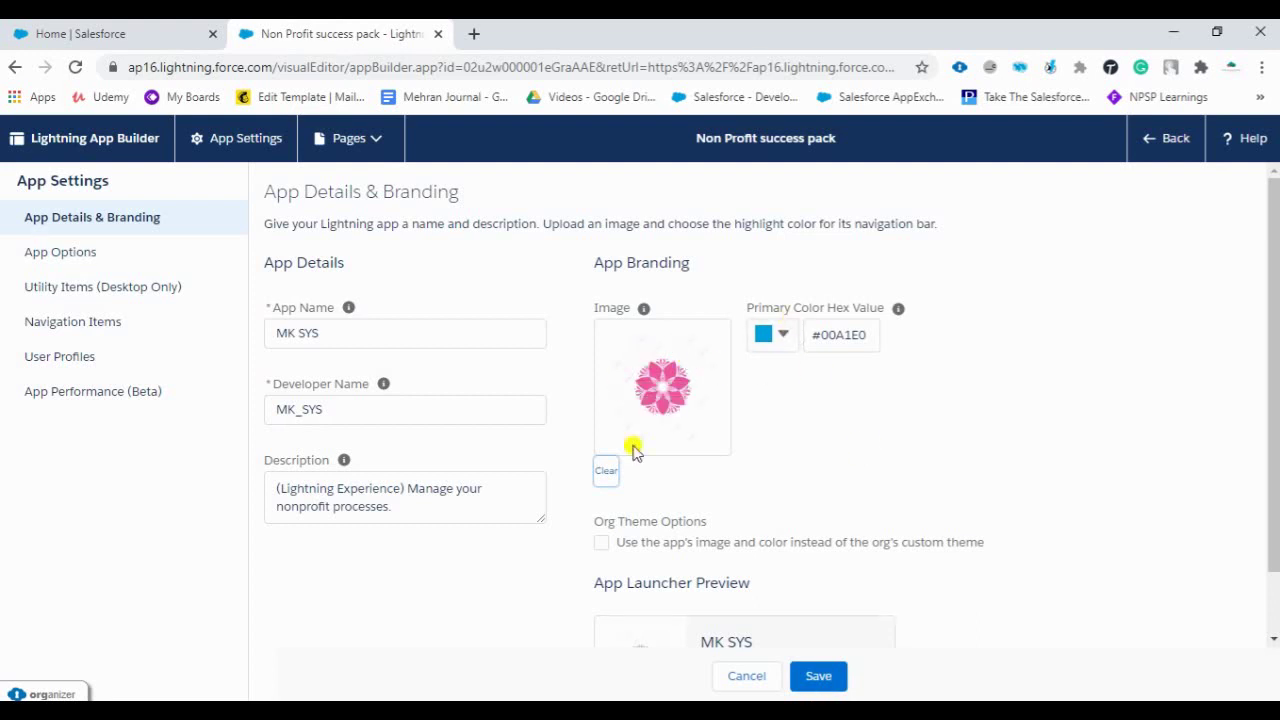
{"action": "left_click", "coordinate": [780, 334]}
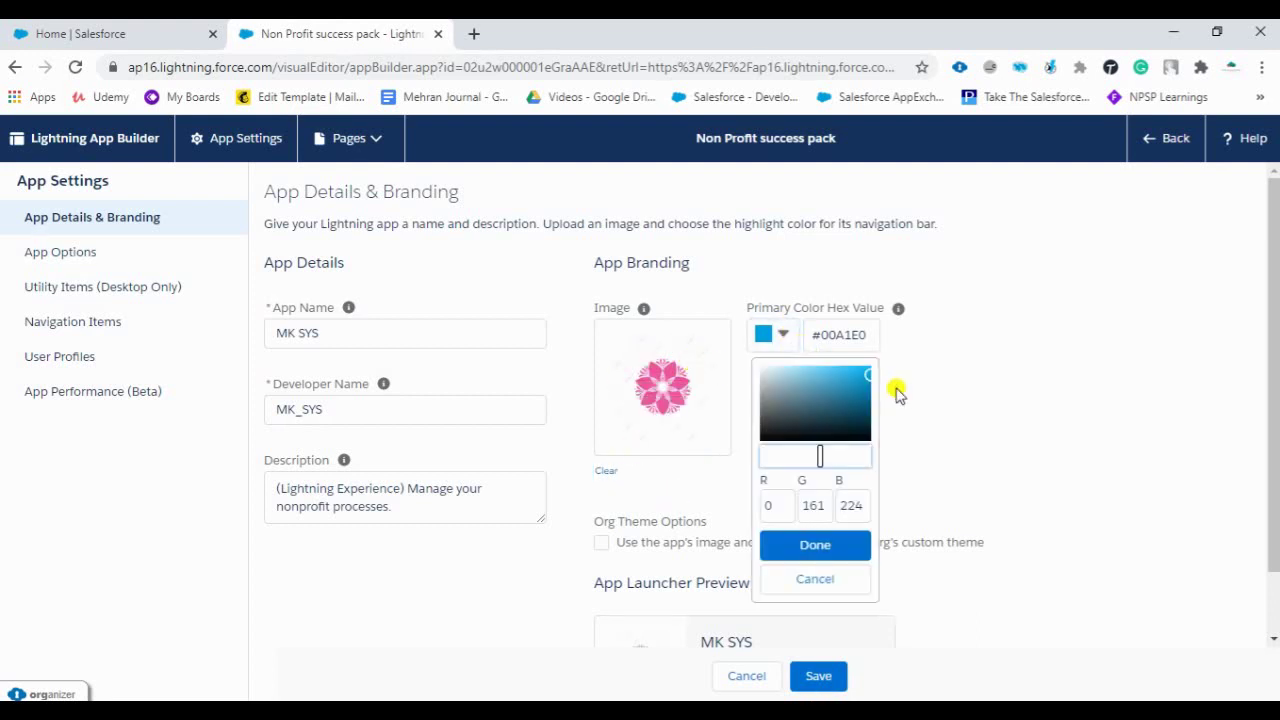
{"action": "left_click_drag", "start_coordinate": [820, 457], "coordinate": [857, 388]}
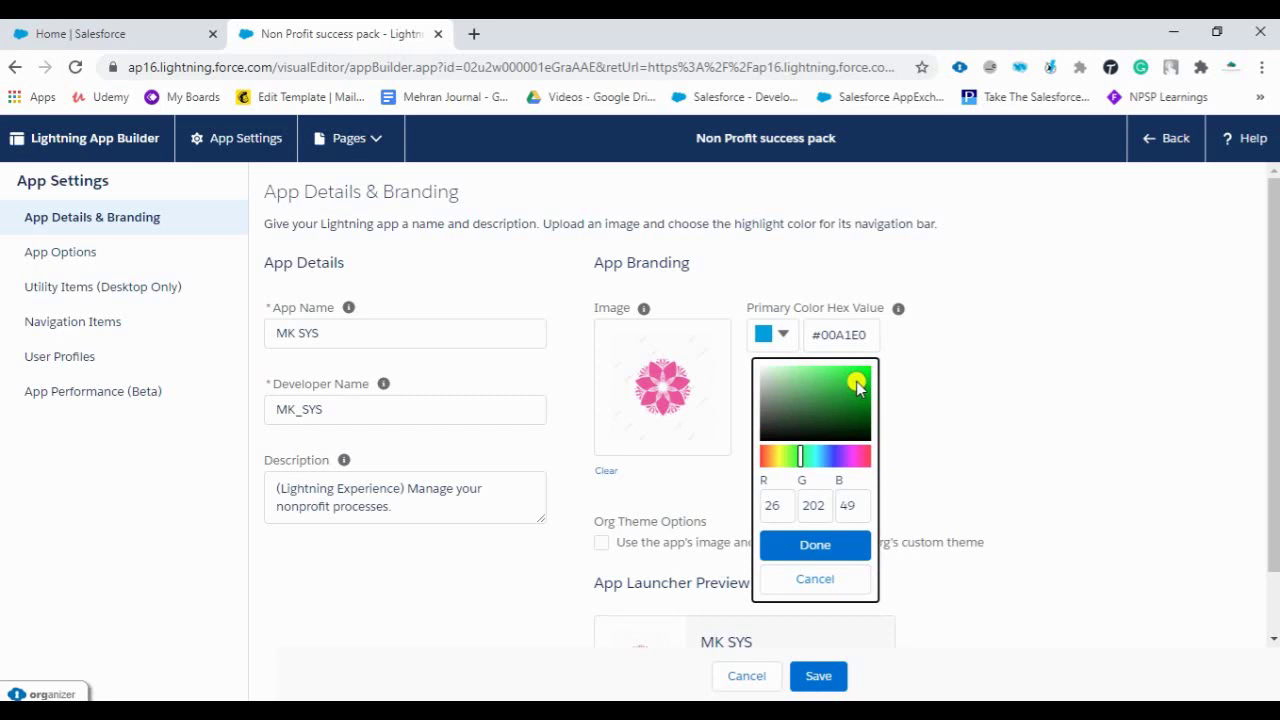
{"action": "left_click", "coordinate": [814, 544]}
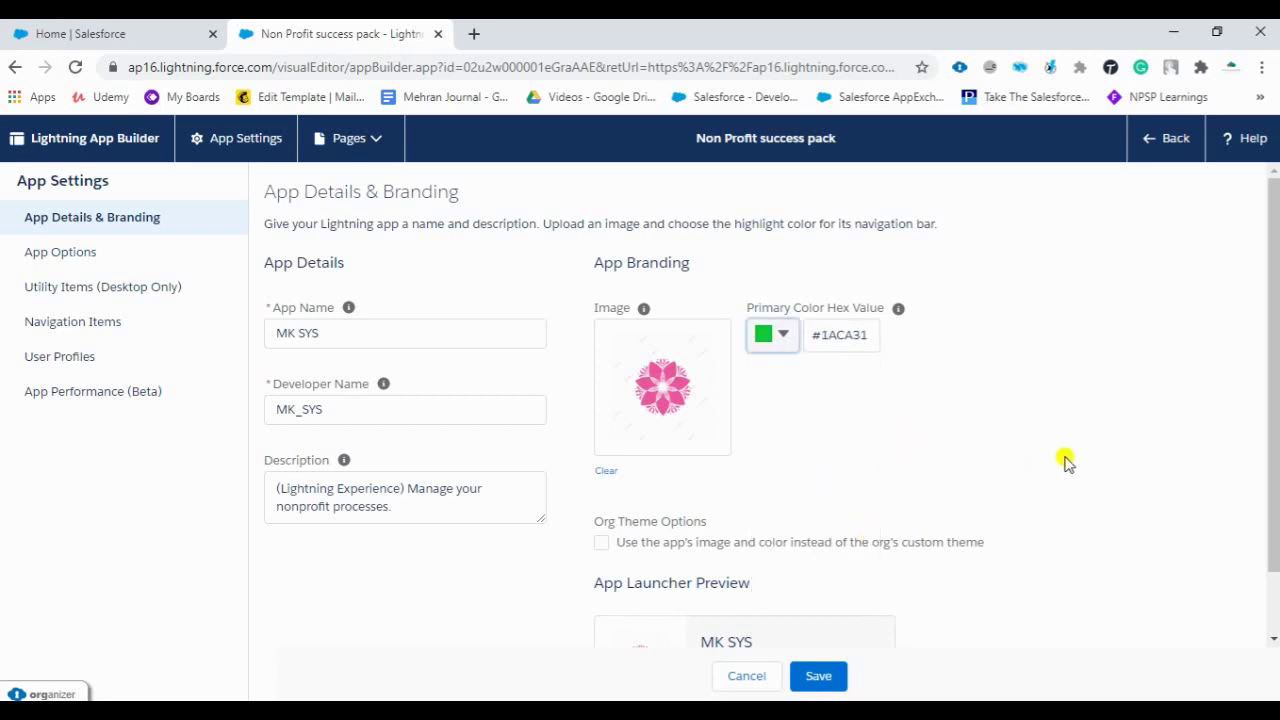
{"action": "scroll", "coordinate": [860, 429], "scroll_direction": "down", "scroll_amount": 1}
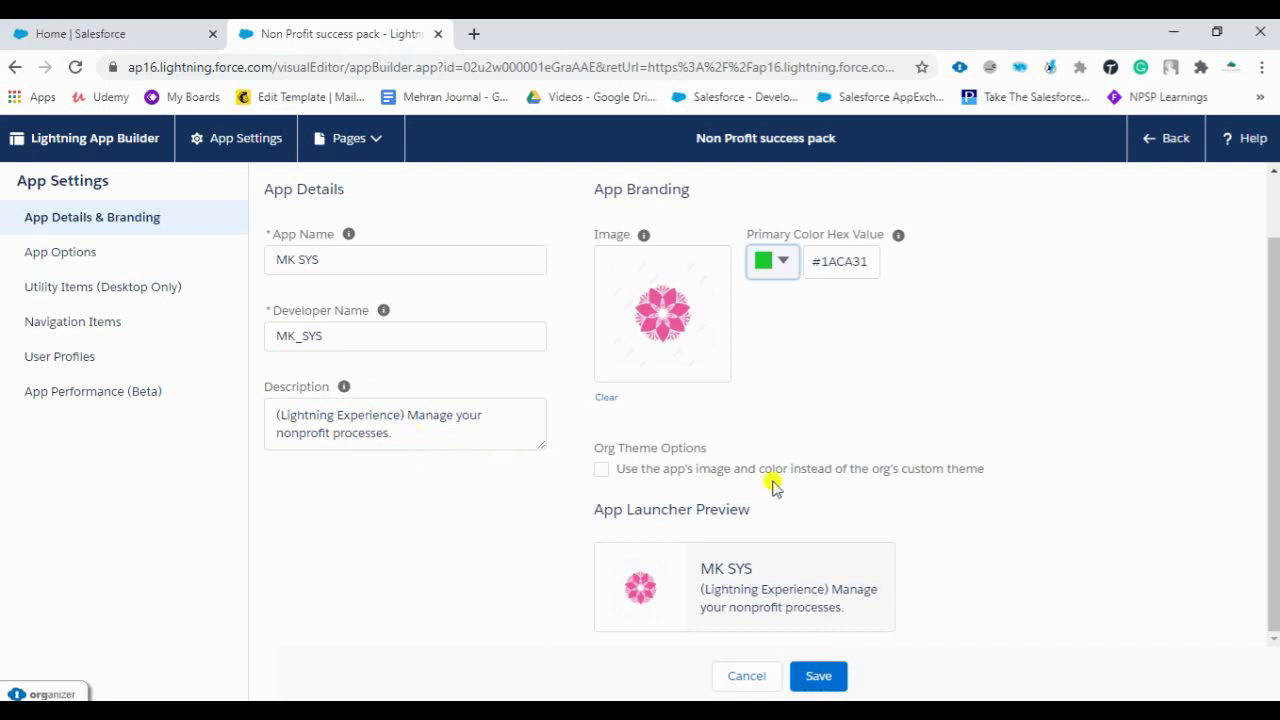
{"action": "left_click", "coordinate": [818, 675]}
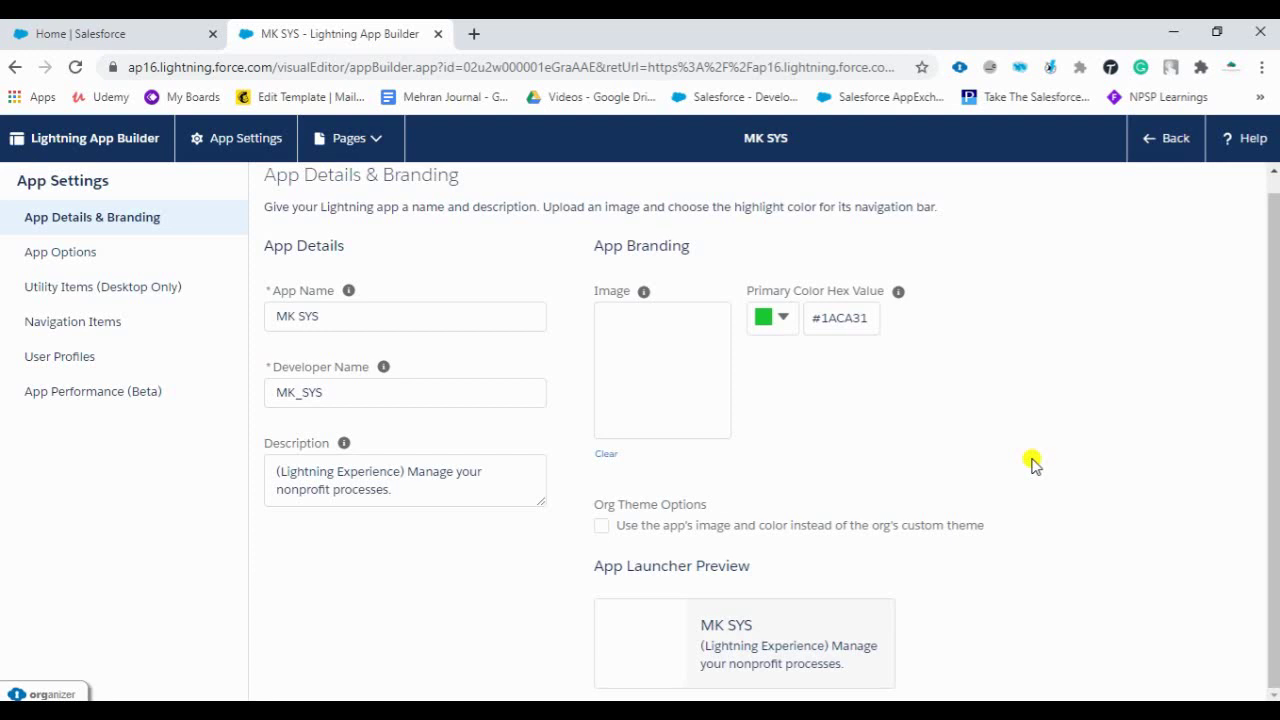
Reload the Home page and check the app name and branding there against the saved app settings
{"action": "left_click", "coordinate": [165, 40]}
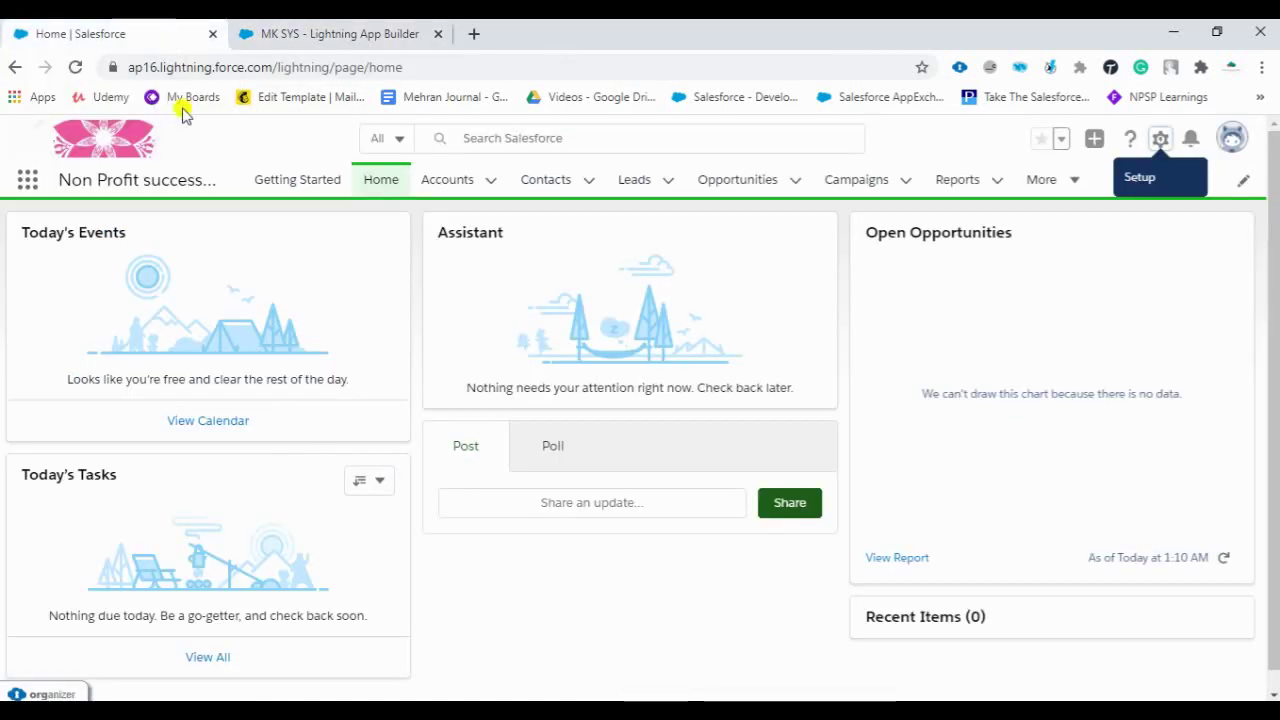
{"action": "left_click", "coordinate": [74, 68]}
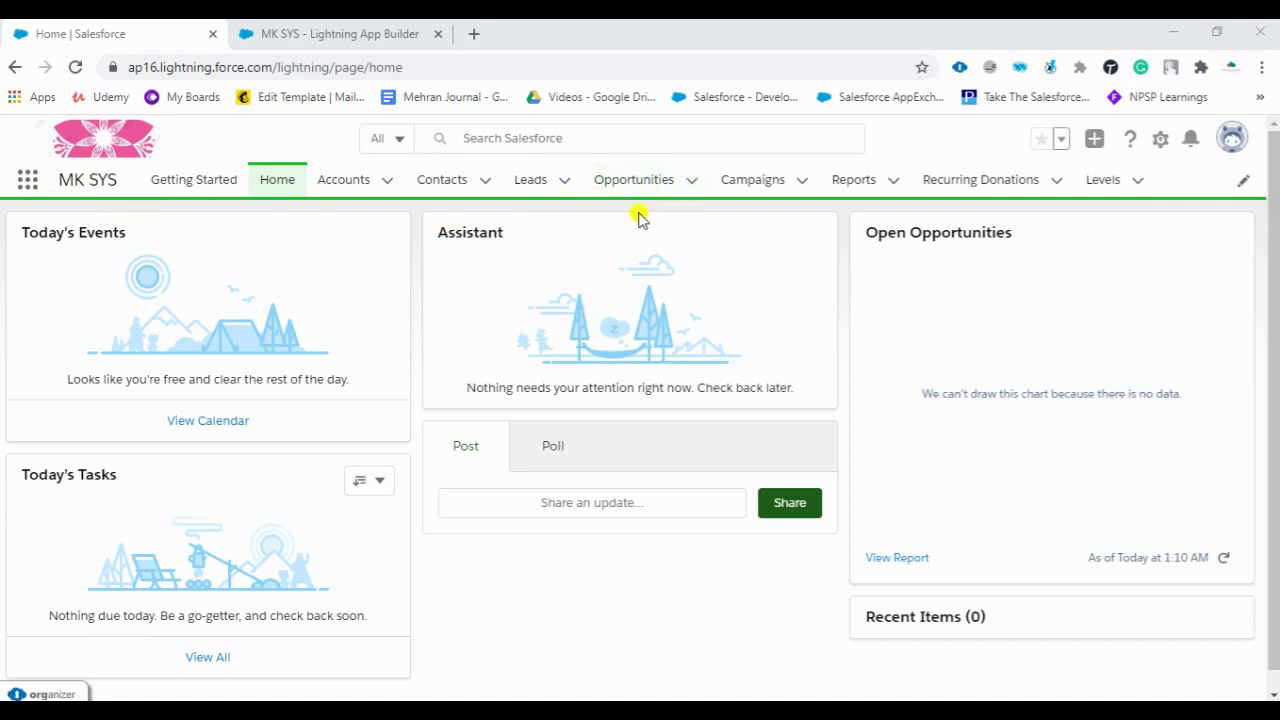
{"action": "left_click", "coordinate": [323, 27]}
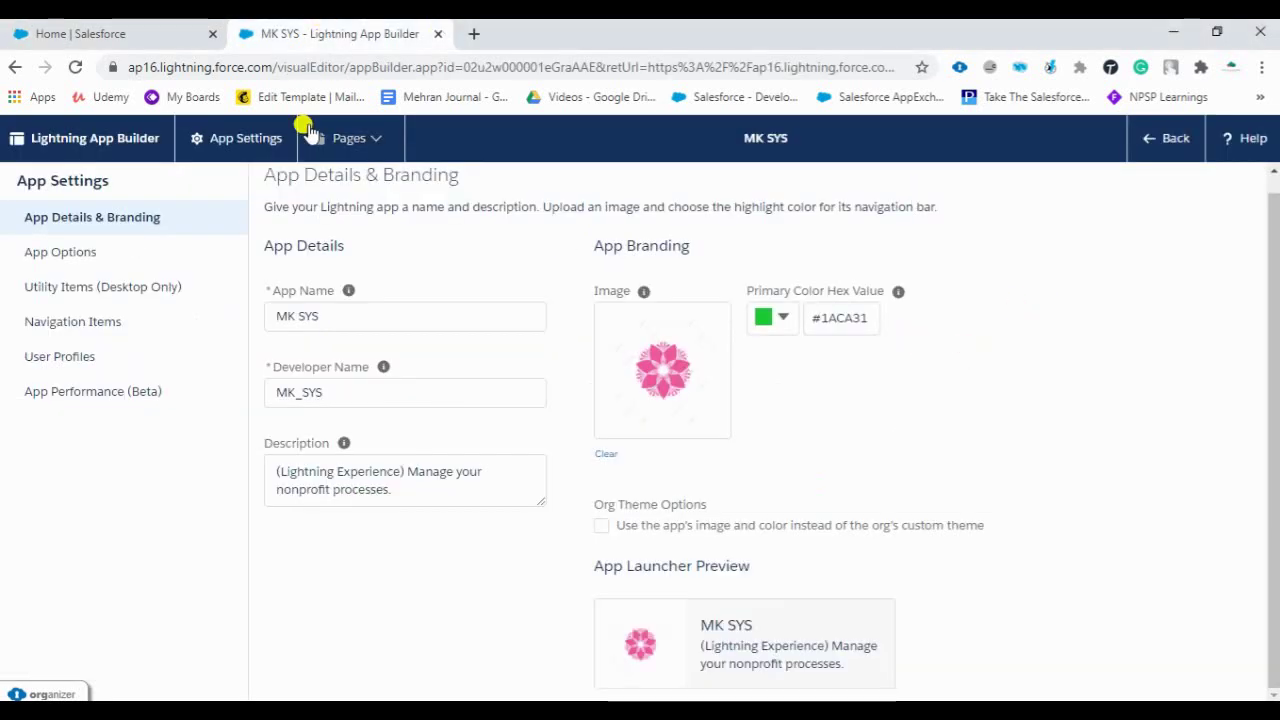
{"action": "left_click", "coordinate": [124, 34]}
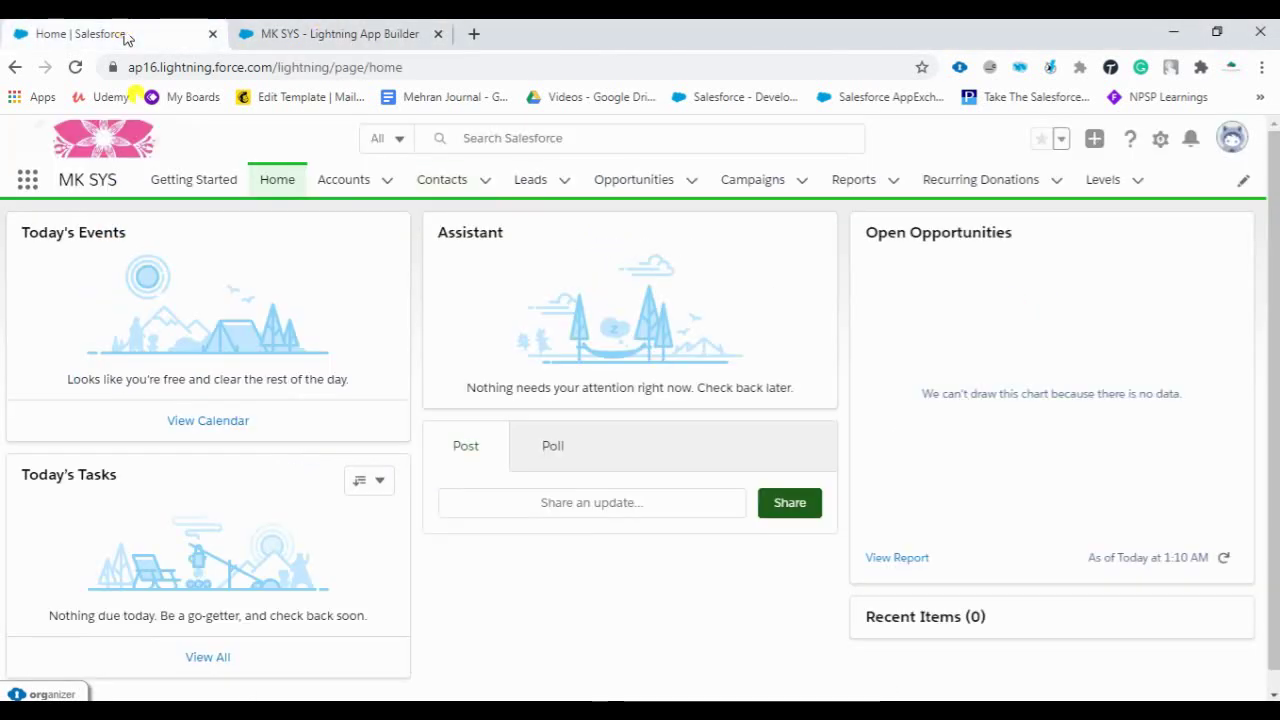